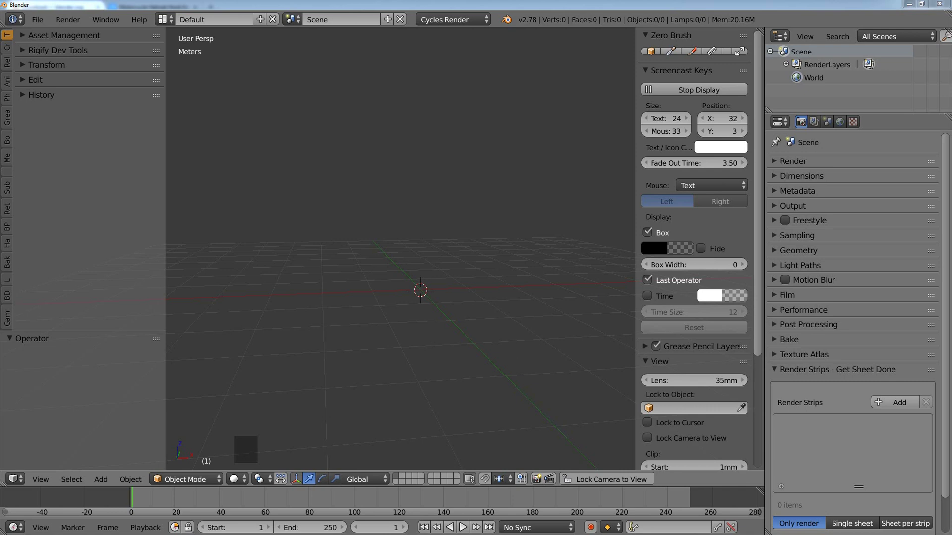
Switch to the web browser and bring up the Motorcycle Helmet Hook for Honda Grom page on Thingiverse
{"action": "key", "text": "alt+Tab"}
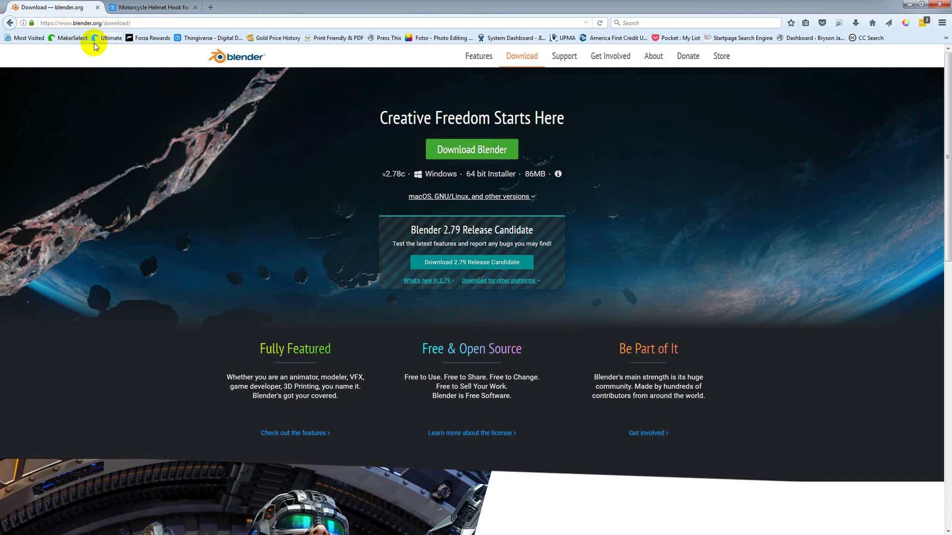
{"action": "left_click", "coordinate": [523, 58]}
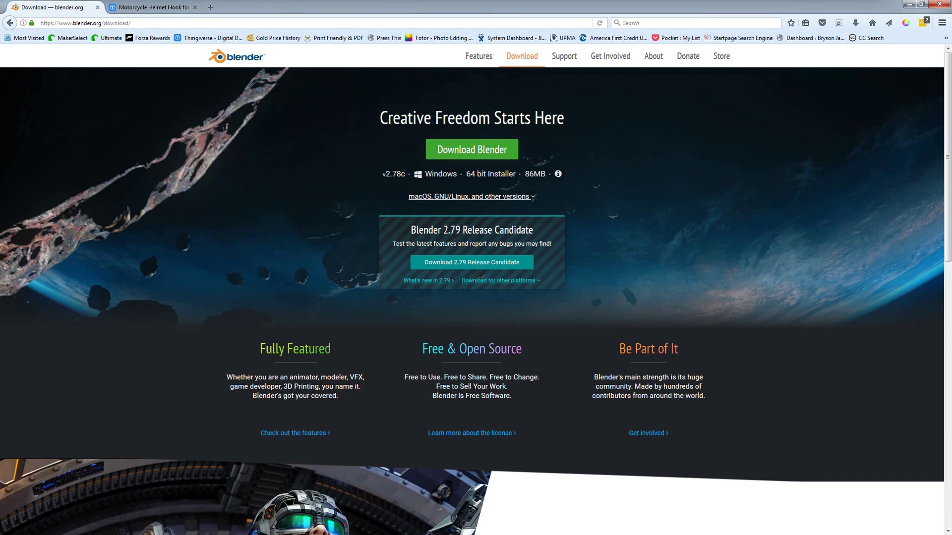
{"action": "left_click", "coordinate": [146, 7]}
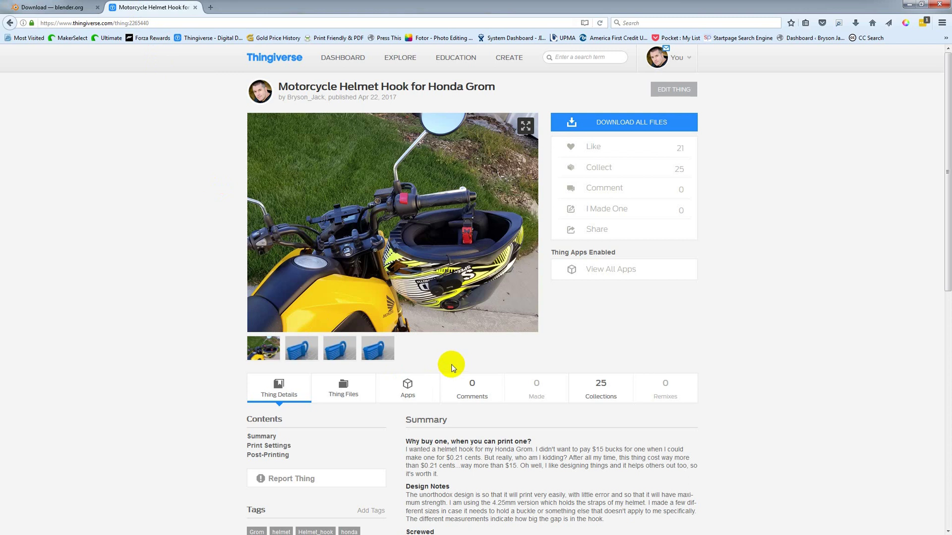
Examine the helmet hook's photos, summary, tags, design tools and license on its Thingiverse details page
{"action": "scroll", "coordinate": [156, 234], "scroll_direction": "down", "scroll_amount": 4}
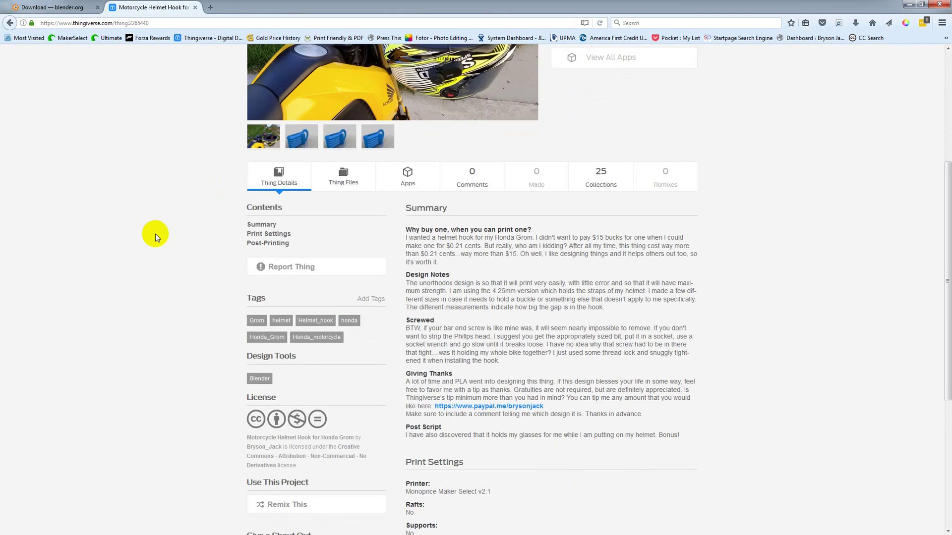
{"action": "scroll", "coordinate": [155, 235], "scroll_direction": "down", "scroll_amount": 1}
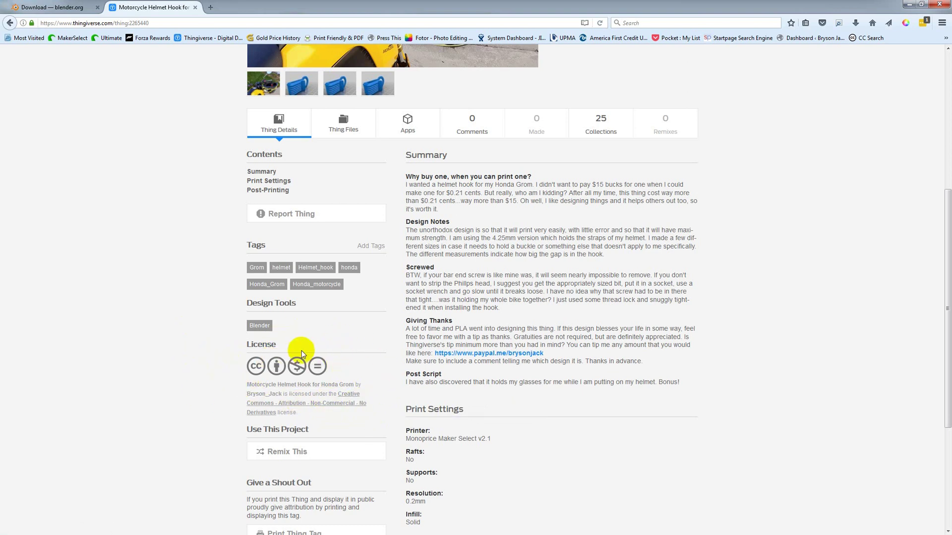
{"action": "scroll", "coordinate": [212, 339], "scroll_direction": "up", "scroll_amount": 2}
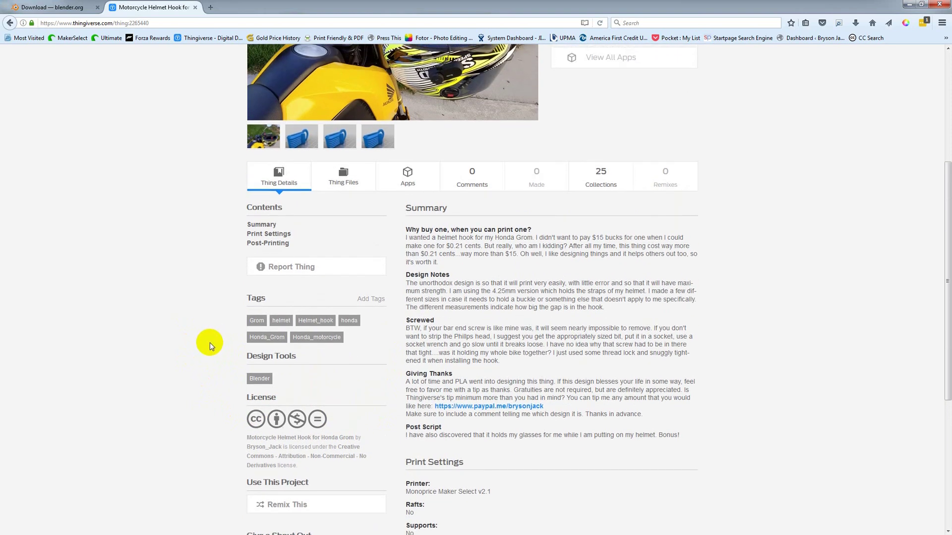
{"action": "scroll", "coordinate": [210, 344], "scroll_direction": "up", "scroll_amount": 3}
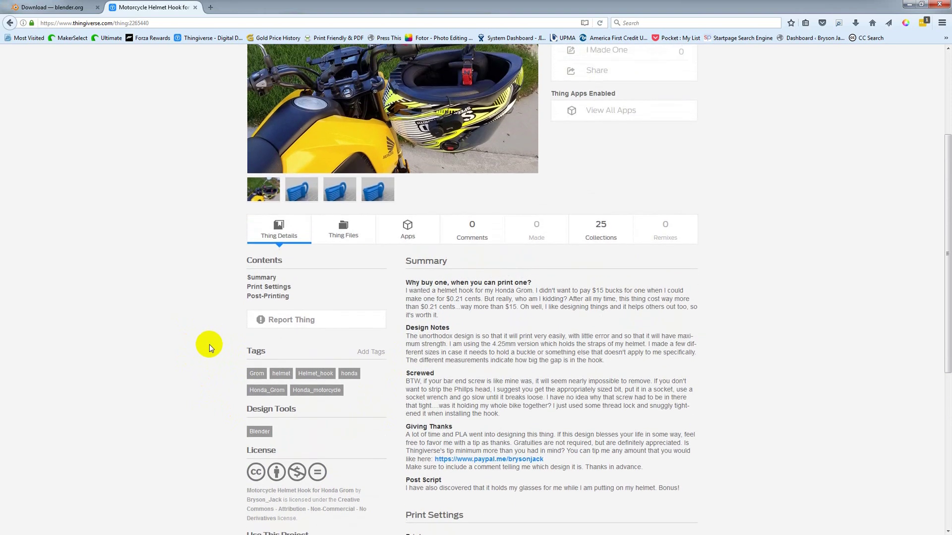
{"action": "scroll", "coordinate": [417, 282], "scroll_direction": "up", "scroll_amount": 2}
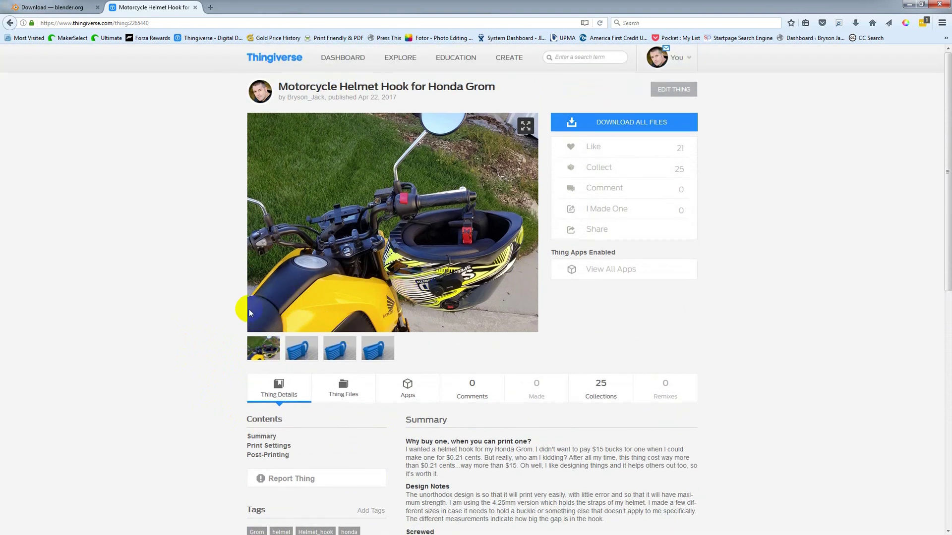
{"action": "scroll", "coordinate": [249, 309], "scroll_direction": "down", "scroll_amount": 2}
{"action": "scroll", "coordinate": [245, 321], "scroll_direction": "down", "scroll_amount": 1}
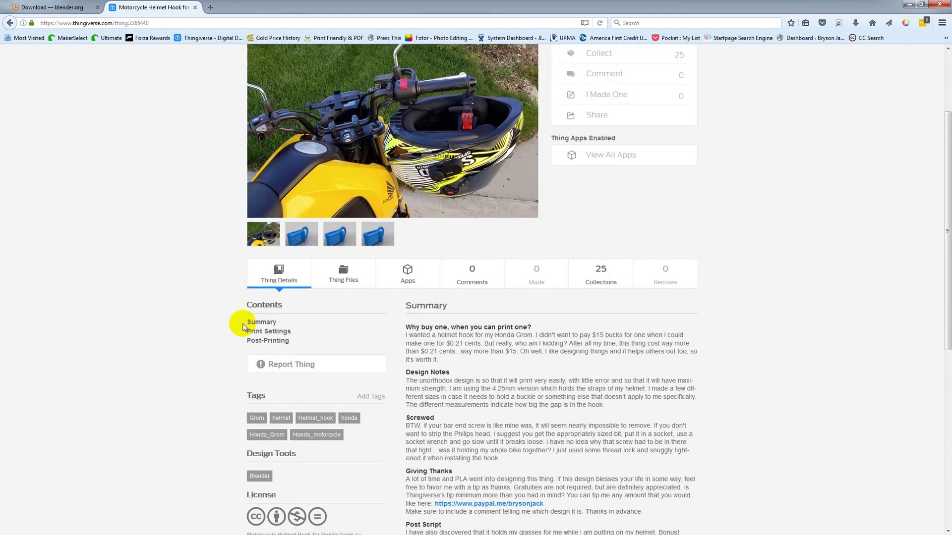
{"action": "scroll", "coordinate": [254, 344], "scroll_direction": "down", "scroll_amount": 1}
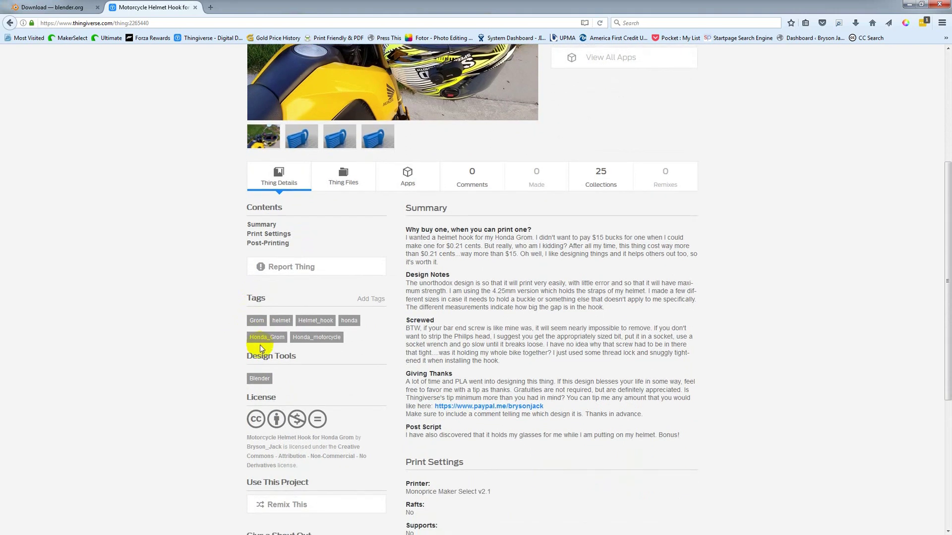
{"action": "scroll", "coordinate": [259, 345], "scroll_direction": "up", "scroll_amount": 3}
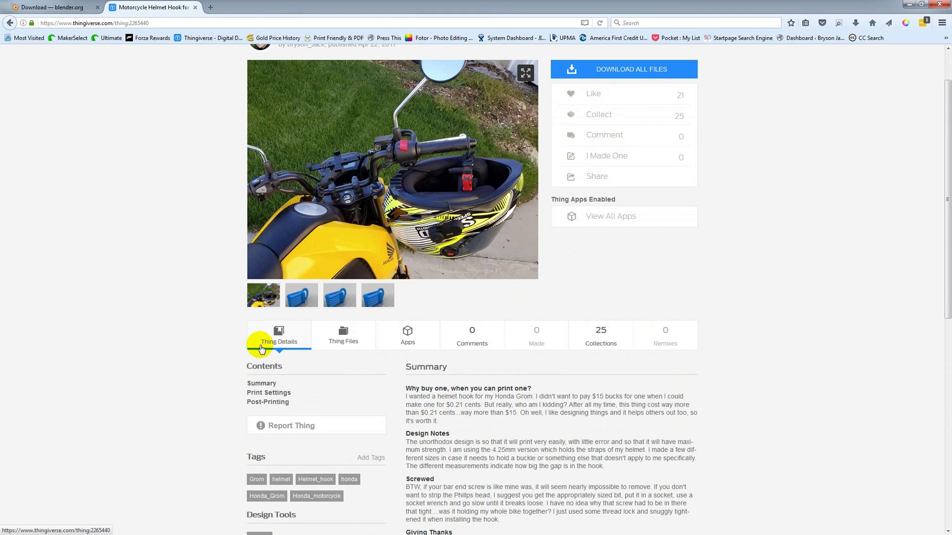
{"action": "scroll", "coordinate": [261, 348], "scroll_direction": "down", "scroll_amount": 3}
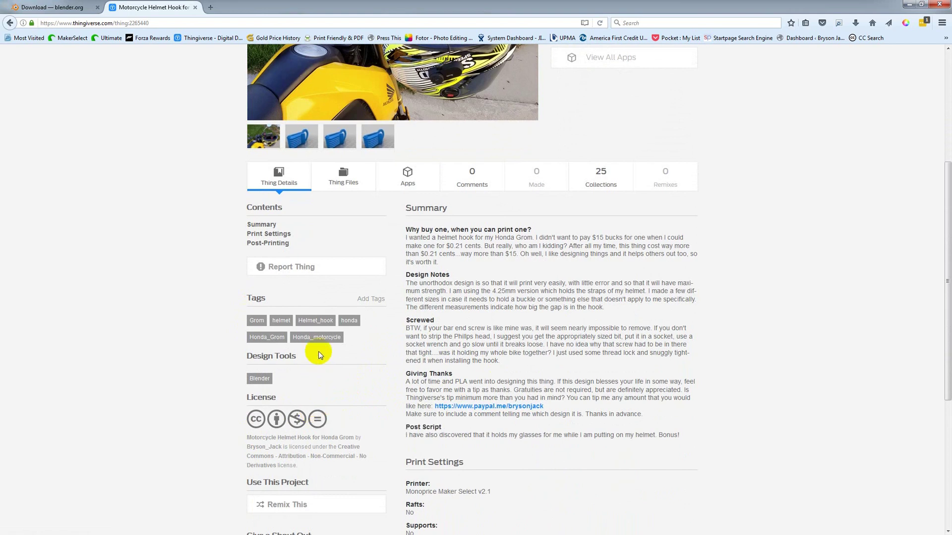
{"action": "scroll", "coordinate": [319, 355], "scroll_direction": "up", "scroll_amount": 2}
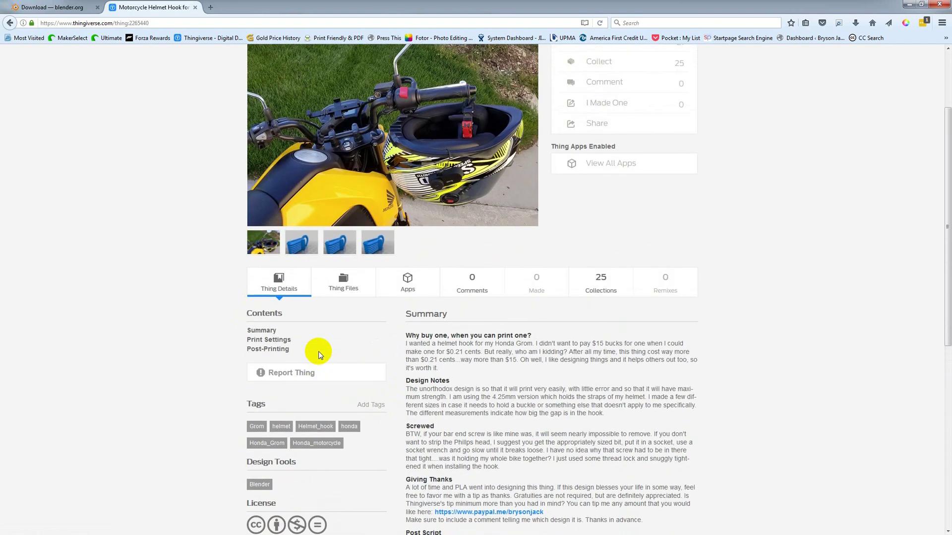
{"action": "scroll", "coordinate": [318, 355], "scroll_direction": "up", "scroll_amount": 2}
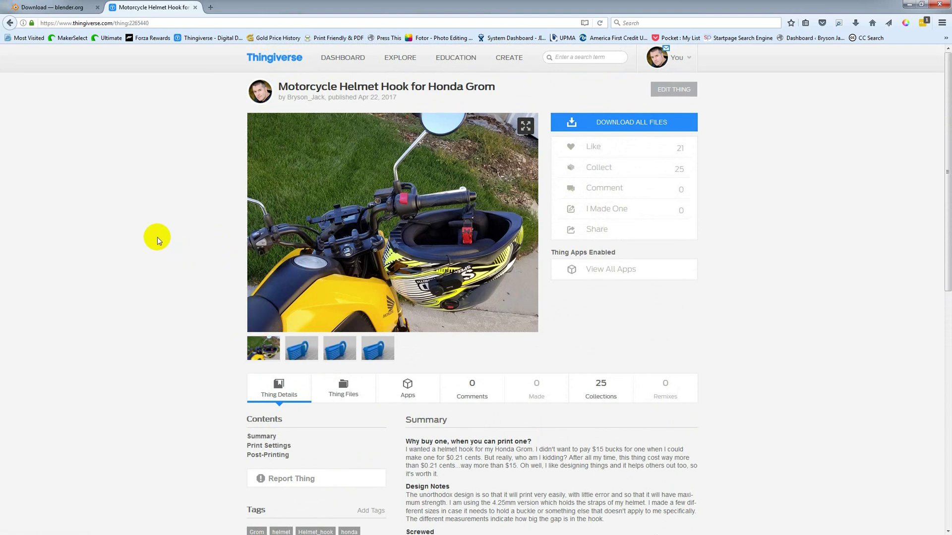
{"action": "scroll", "coordinate": [221, 430], "scroll_direction": "down", "scroll_amount": 4}
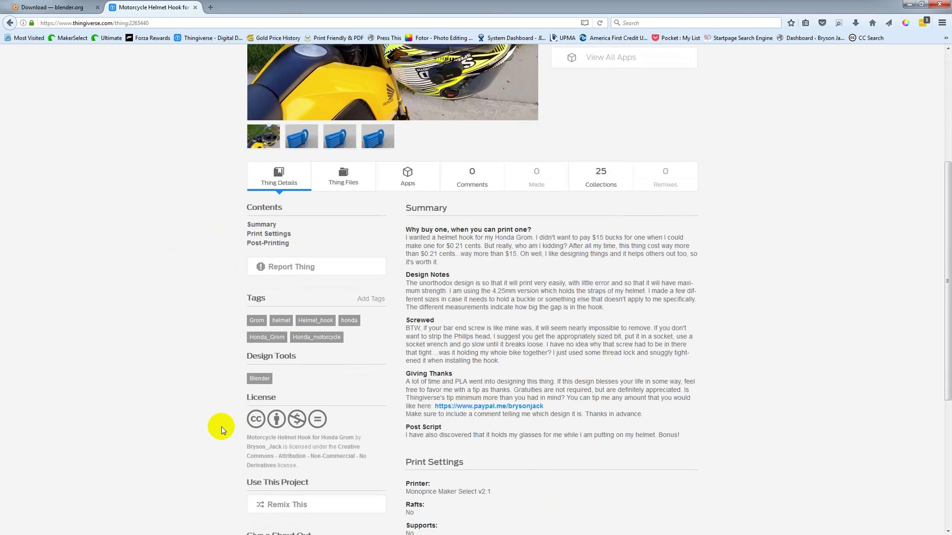
{"action": "scroll", "coordinate": [186, 382], "scroll_direction": "up", "scroll_amount": 4}
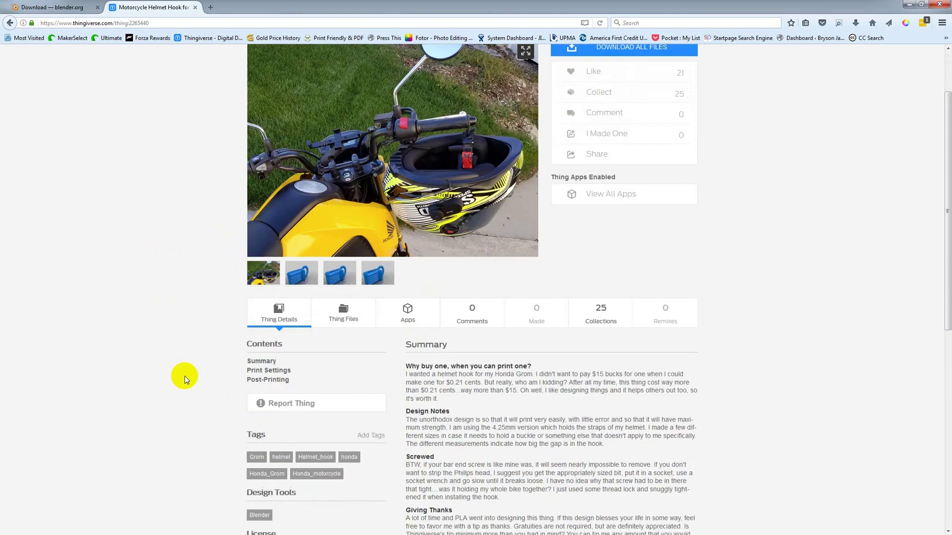
{"action": "left_click", "coordinate": [450, 306]}
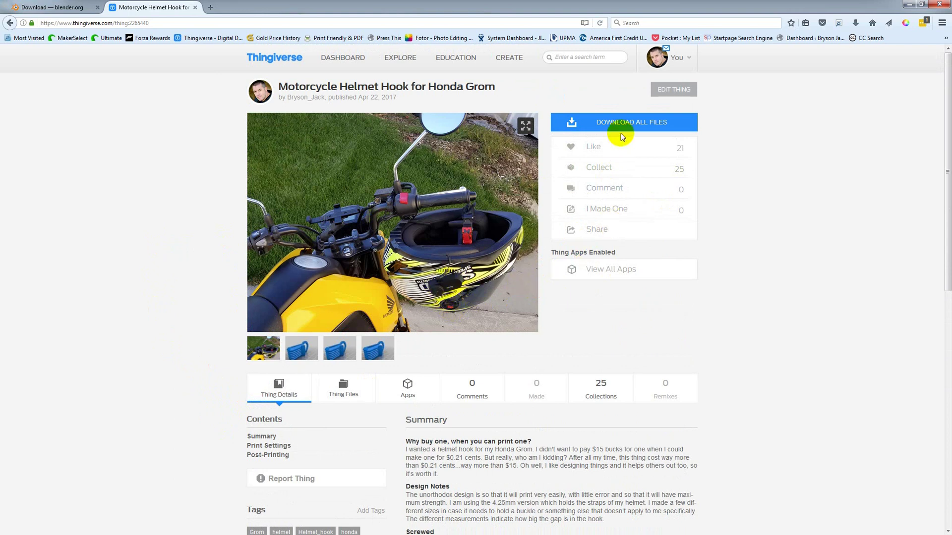
Download all files of the helmet hook as a zip archive and bring the Downloads folder window fully into view
{"action": "left_click", "coordinate": [640, 124]}
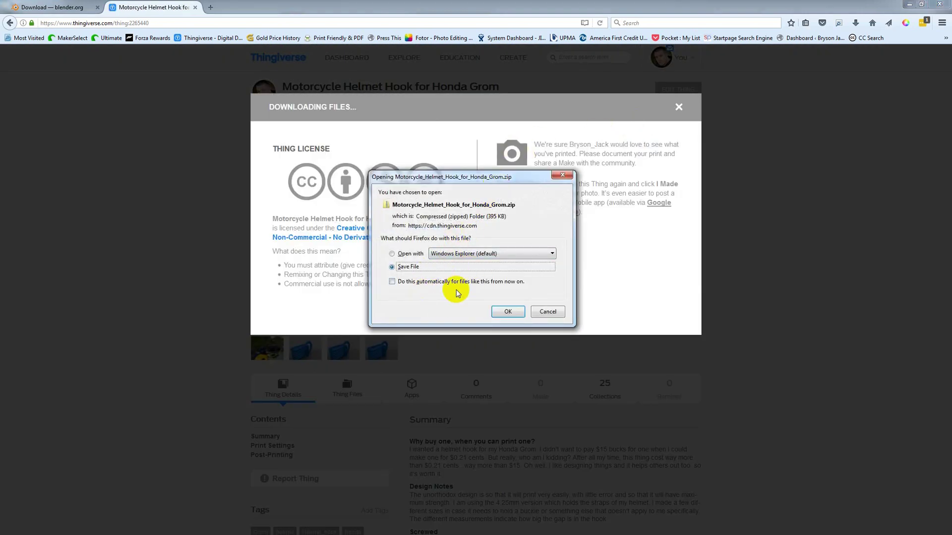
{"action": "left_click", "coordinate": [506, 312]}
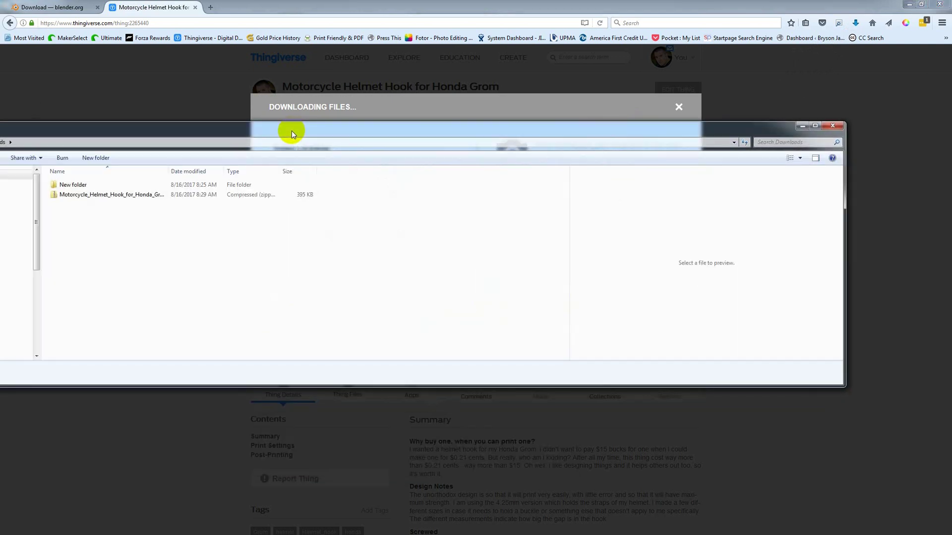
{"action": "left_click_drag", "start_coordinate": [845, 175], "coordinate": [357, 187]}
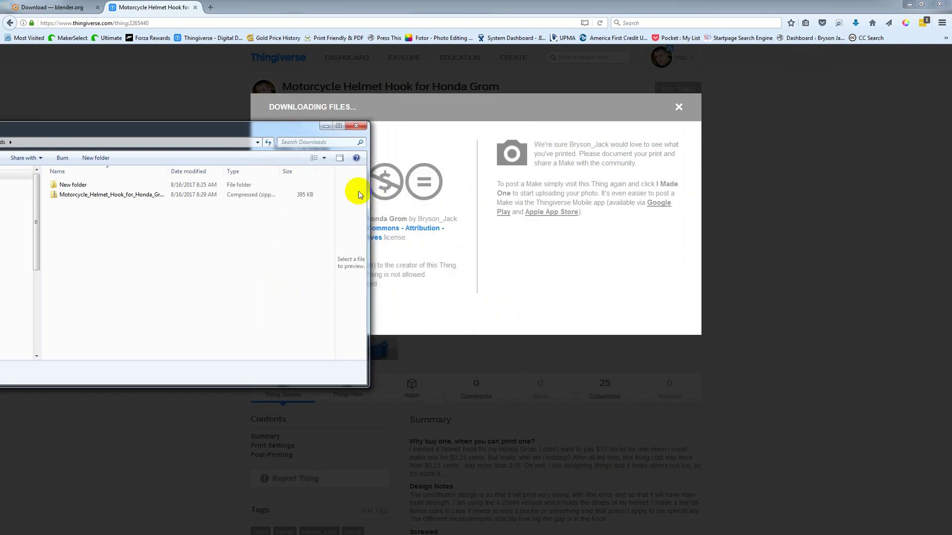
{"action": "left_click_drag", "start_coordinate": [219, 132], "coordinate": [633, 99]}
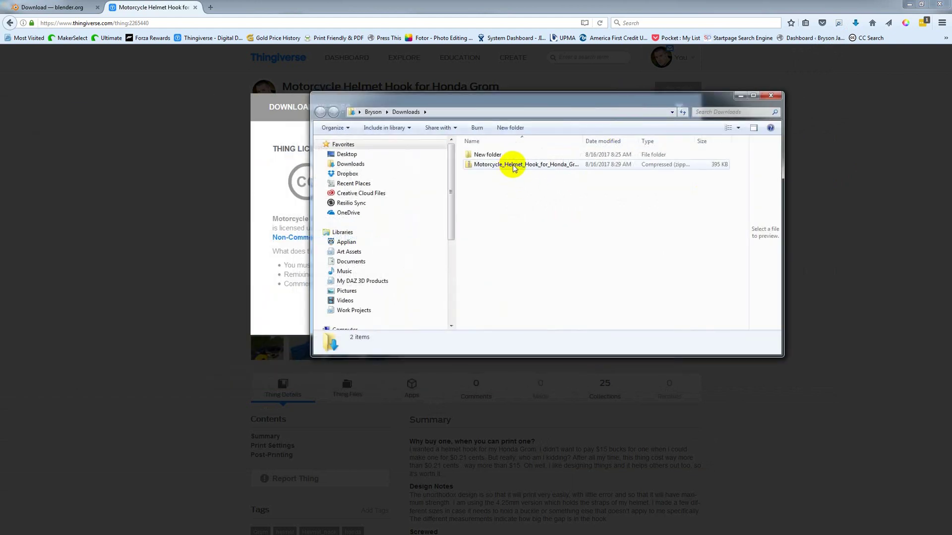
{"action": "left_click_drag", "start_coordinate": [537, 99], "coordinate": [454, 143]}
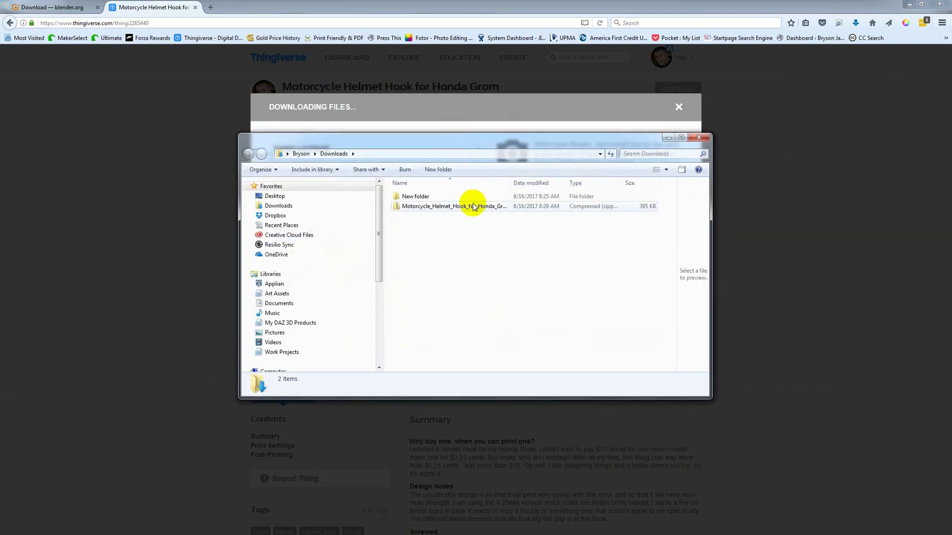
Extract the downloaded Motorcycle_Helmet_Hook_for_Honda_Grom zip with 7-Zip into a folder of the same name
{"action": "left_click", "coordinate": [470, 206]}
{"action": "right_click", "coordinate": [470, 206]}
{"action": "mouse_move", "coordinate": [565, 255]}
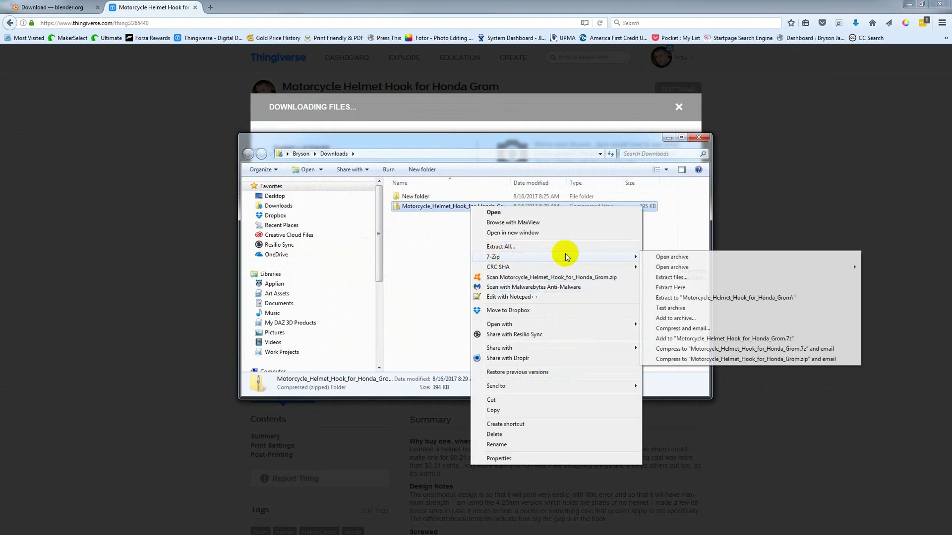
{"action": "left_click", "coordinate": [714, 297]}
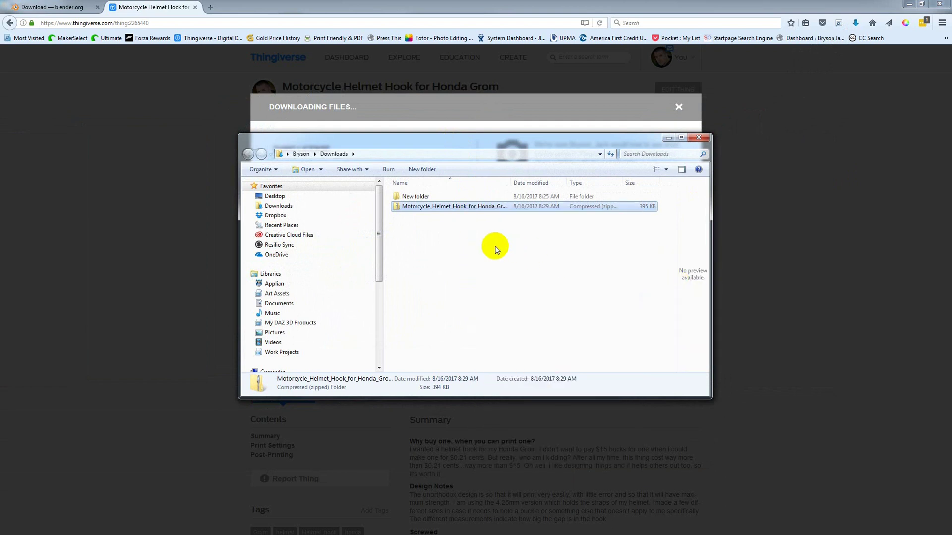
Open the extracted archive's files folder, widen the name column and select Grom_Helmet_Hook_Tilted_EasyPrint_4.25mm.stl
{"action": "double_click", "coordinate": [428, 196]}
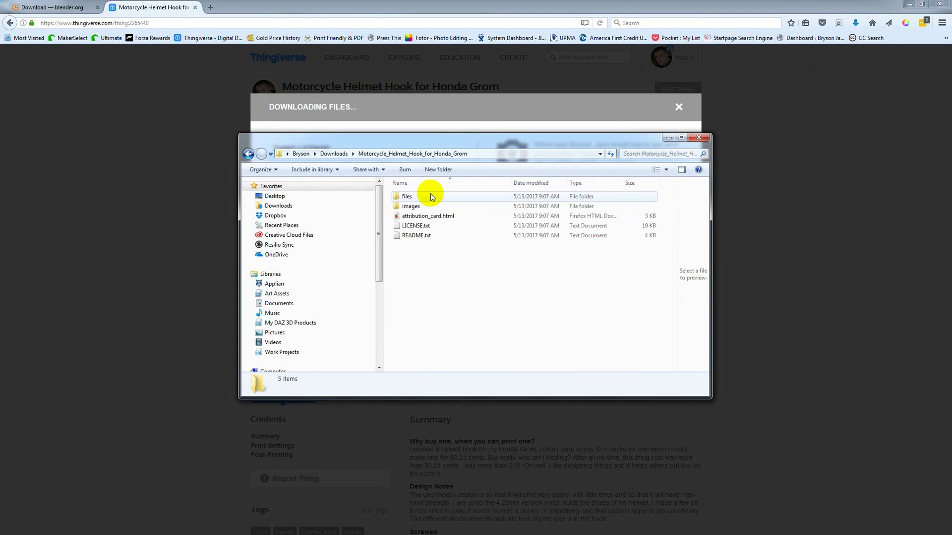
{"action": "double_click", "coordinate": [404, 197]}
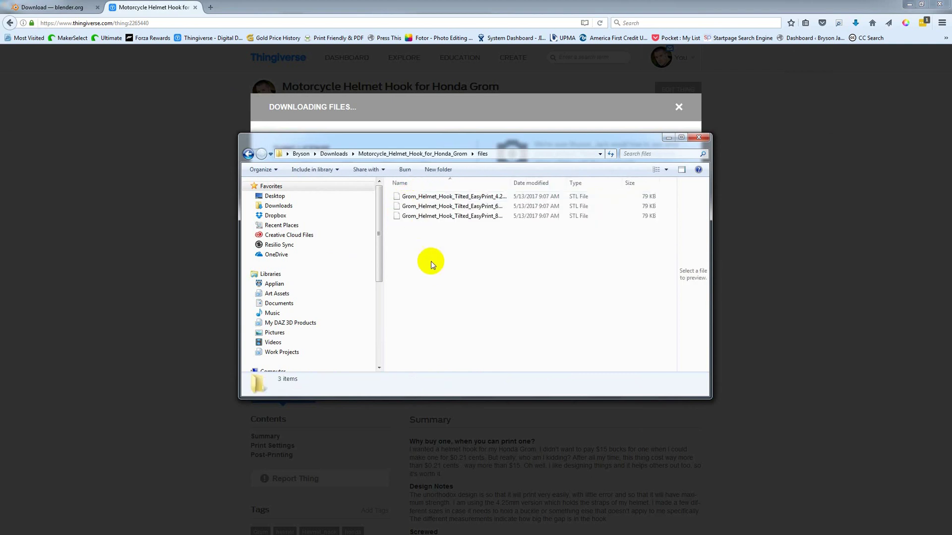
{"action": "left_click_drag", "start_coordinate": [510, 181], "coordinate": [581, 184]}
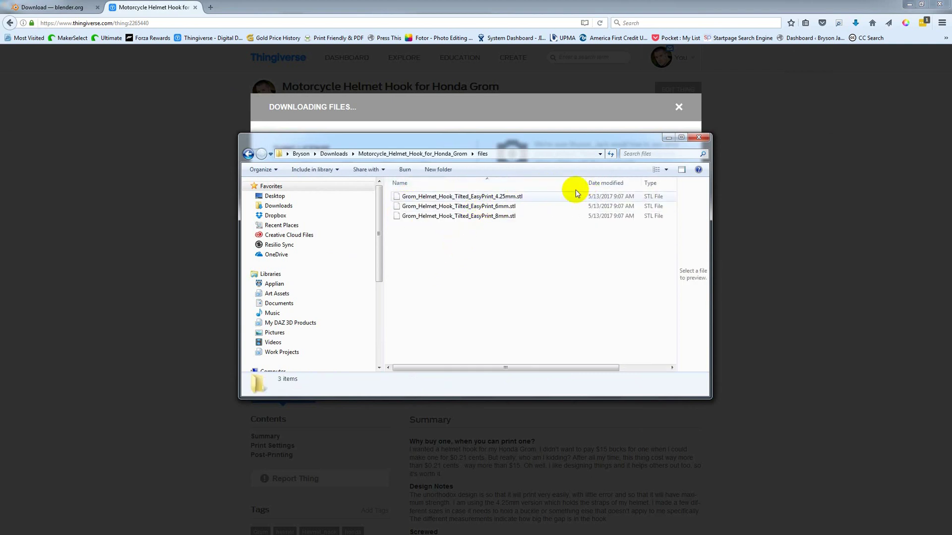
{"action": "left_click", "coordinate": [494, 197]}
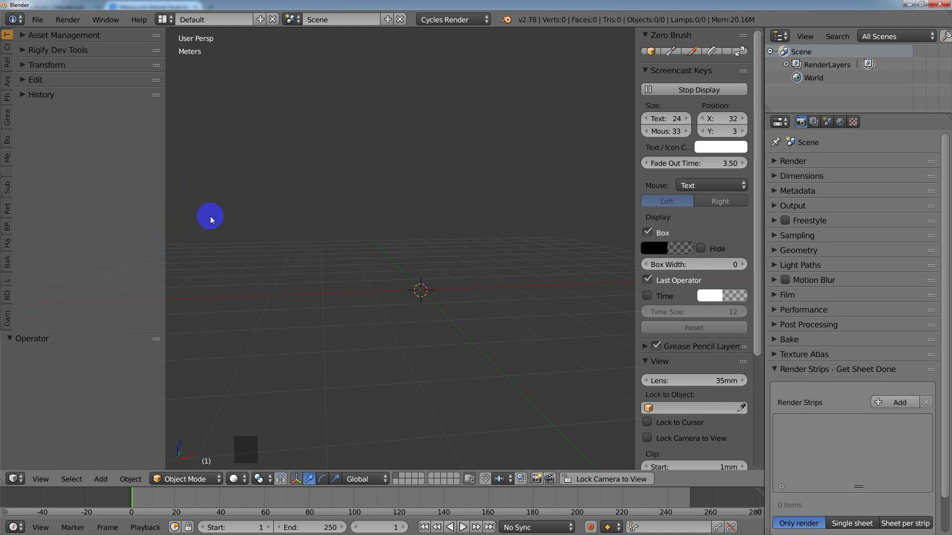
Switch to Blender and change the 3D view area to the User Preferences editor
{"action": "left_click", "coordinate": [38, 19]}
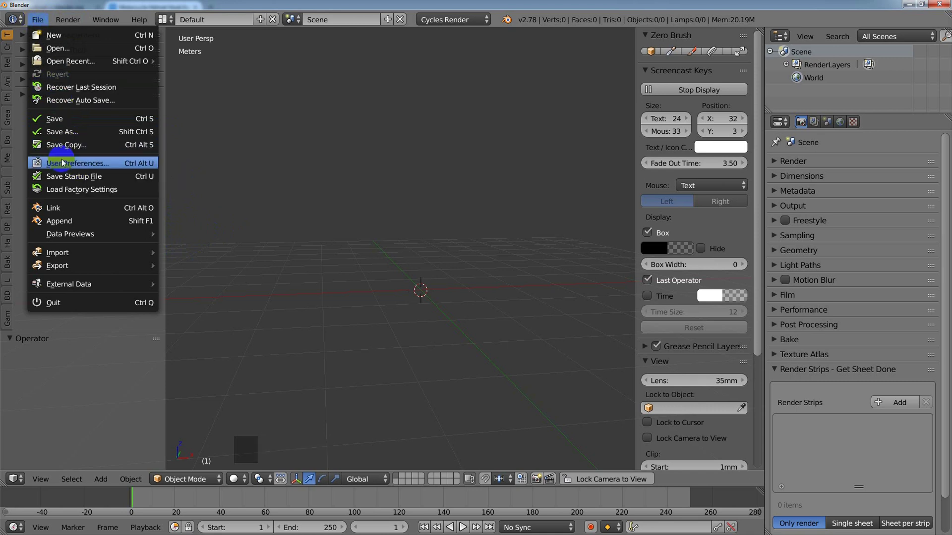
{"action": "left_click", "coordinate": [15, 479]}
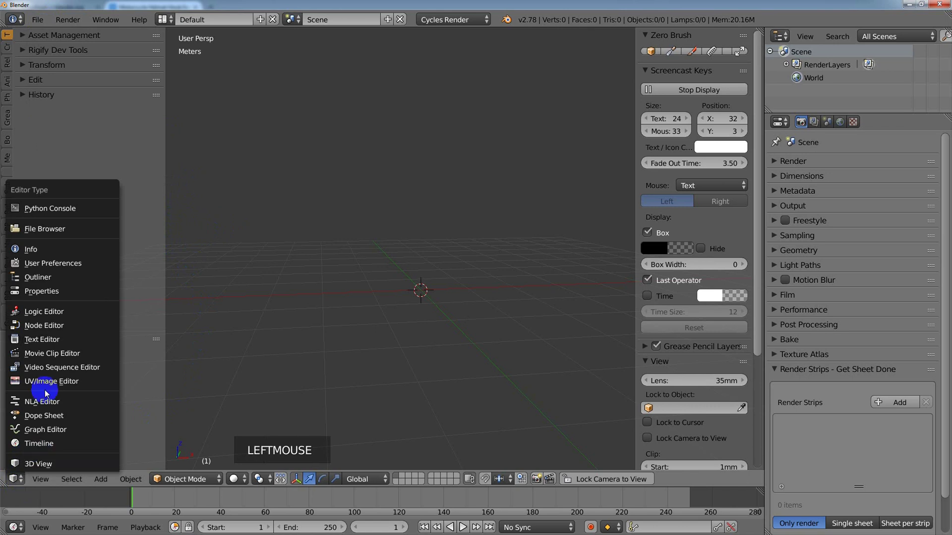
{"action": "left_click", "coordinate": [58, 266]}
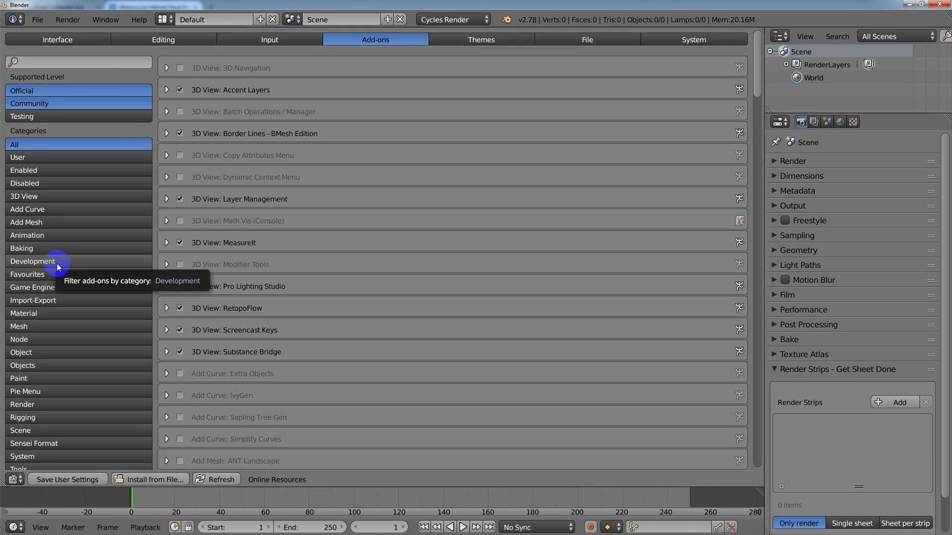
Filter the add-ons by "stl", make sure Import-Export: STL format is enabled and save the user settings
{"action": "left_click", "coordinate": [43, 63]}
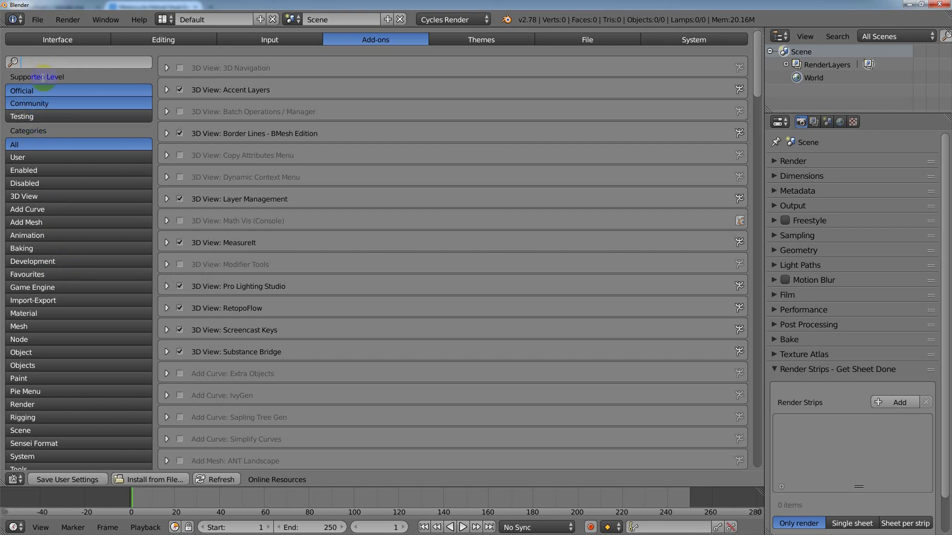
{"action": "type", "text": "stl"}
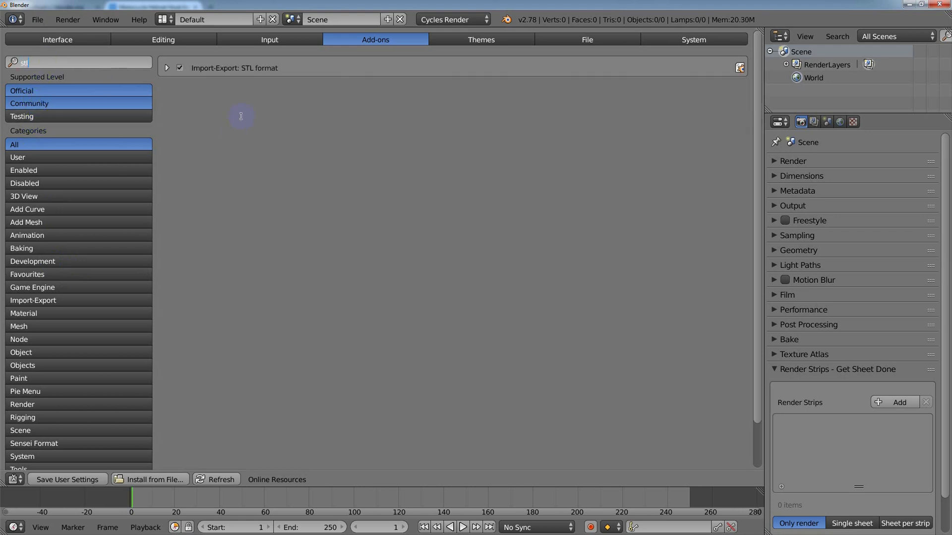
{"action": "left_click", "coordinate": [181, 67]}
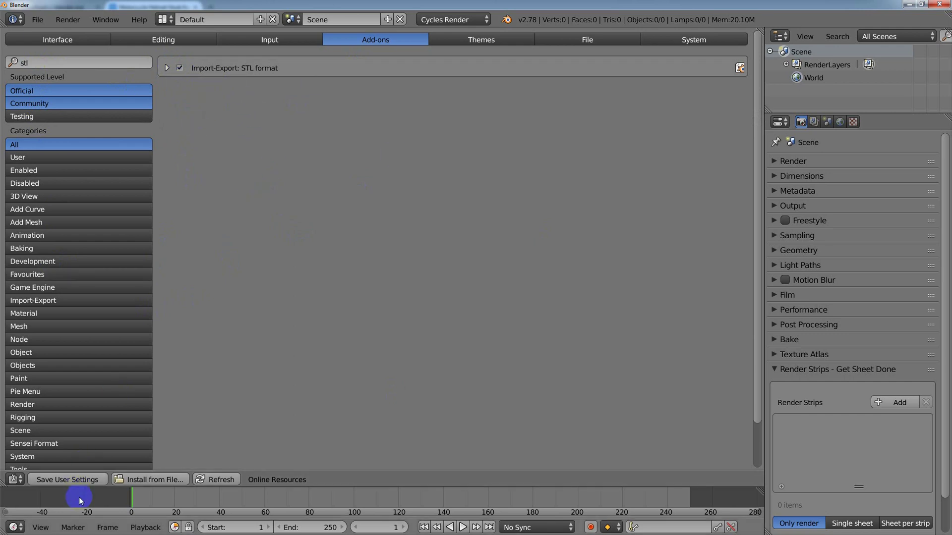
{"action": "left_click", "coordinate": [79, 480]}
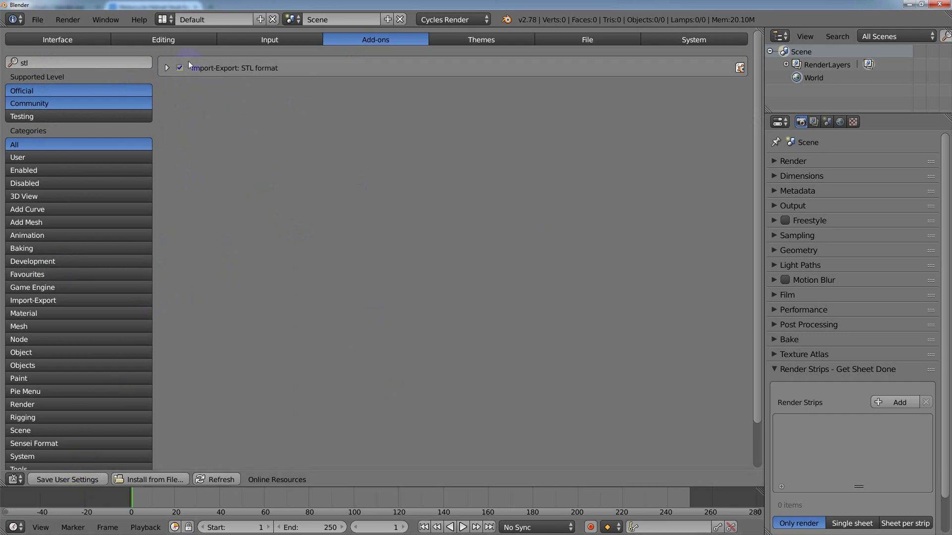
Change the User Preferences area back to the 3D View and start an STL import
{"action": "left_click", "coordinate": [14, 479]}
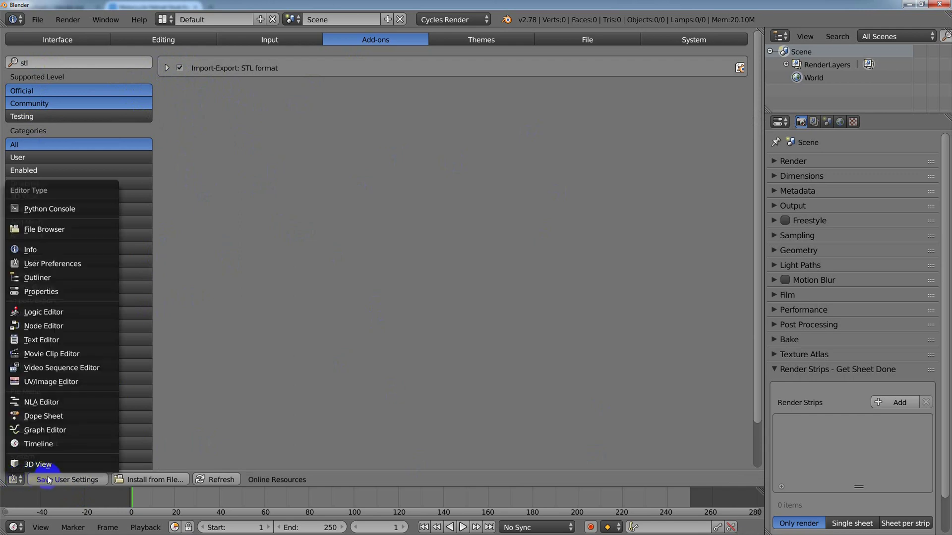
{"action": "left_click", "coordinate": [55, 465]}
{"action": "left_click", "coordinate": [39, 21]}
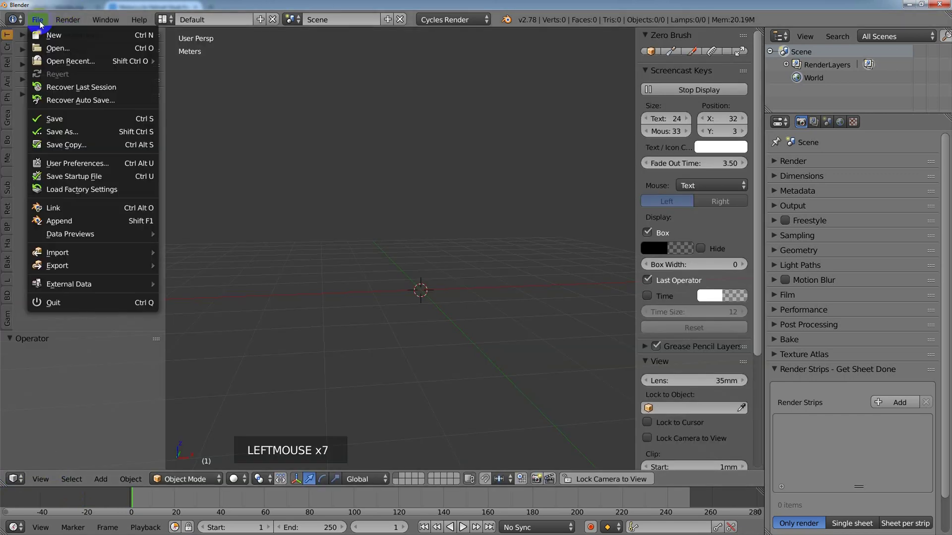
{"action": "mouse_move", "coordinate": [66, 253]}
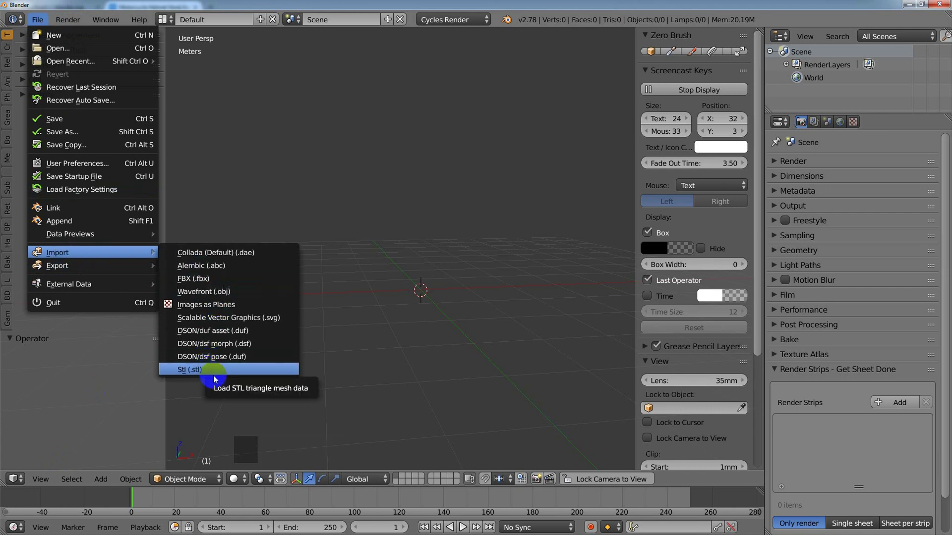
{"action": "left_click", "coordinate": [214, 375]}
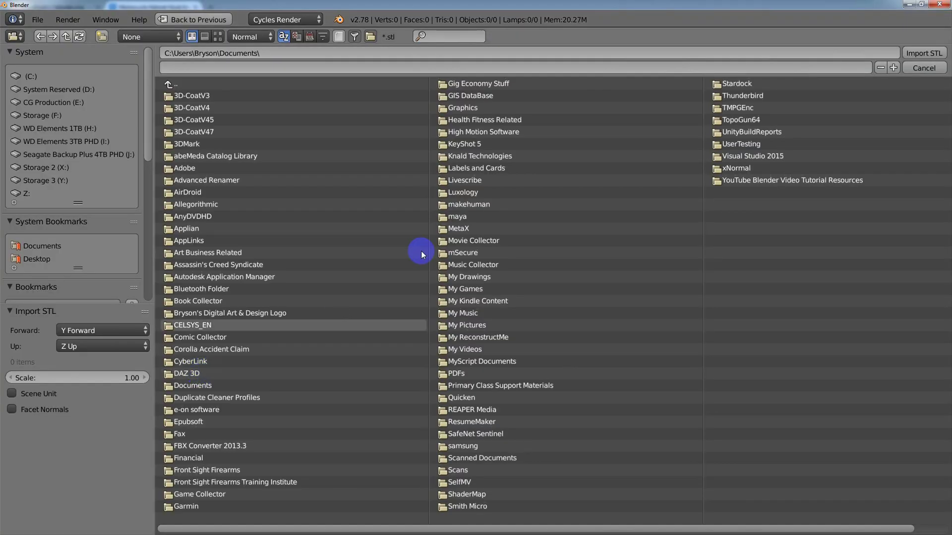
Import Grom_Helmet_Hook_Tilted_EasyPrint_4.25mm.stl from the files folder of Motorcycle_Helmet_Hook_for_Honda_Grom in Downloads
{"action": "left_click_drag", "start_coordinate": [145, 126], "coordinate": [141, 206]}
{"action": "left_click", "coordinate": [63, 209]}
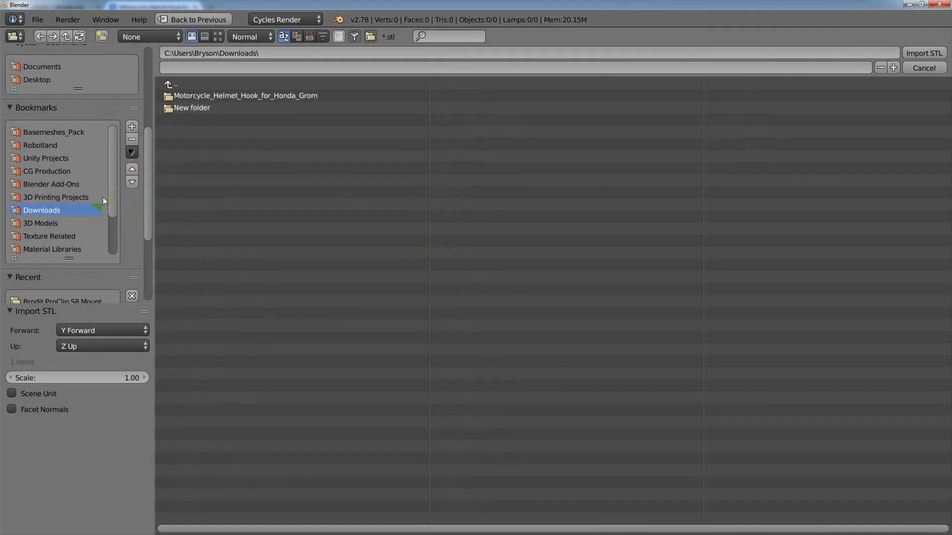
{"action": "left_click", "coordinate": [204, 96]}
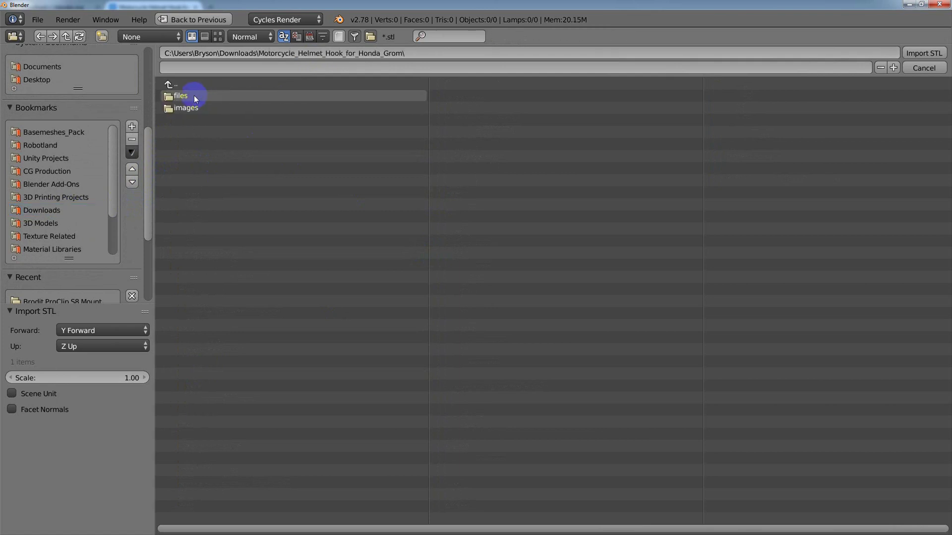
{"action": "left_click", "coordinate": [194, 95]}
{"action": "left_click", "coordinate": [300, 97]}
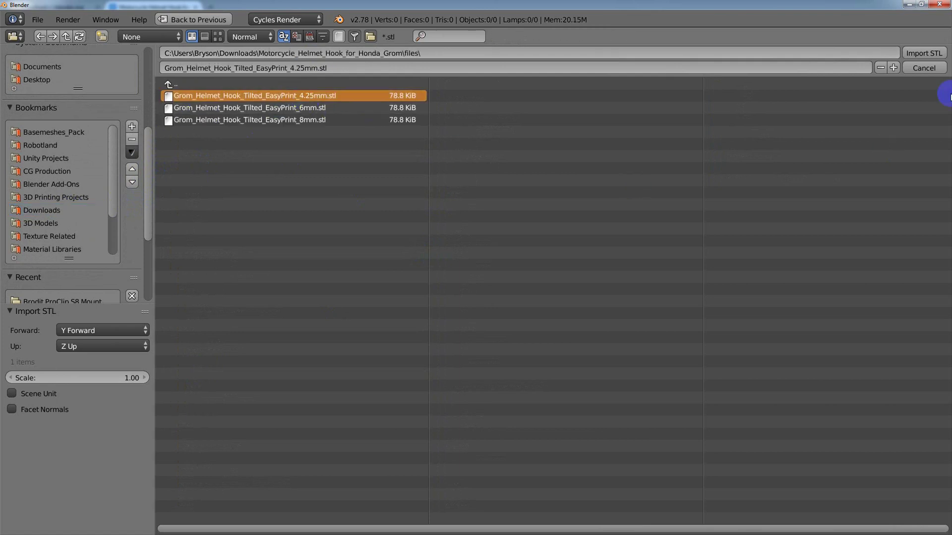
{"action": "left_click", "coordinate": [925, 54]}
View the imported helmet hook and show the scene's Units settings
{"action": "middle_click_drag", "start_coordinate": [477, 270], "coordinate": [459, 219]}
{"action": "scroll", "coordinate": [515, 224], "scroll_direction": "down", "scroll_amount": 2}
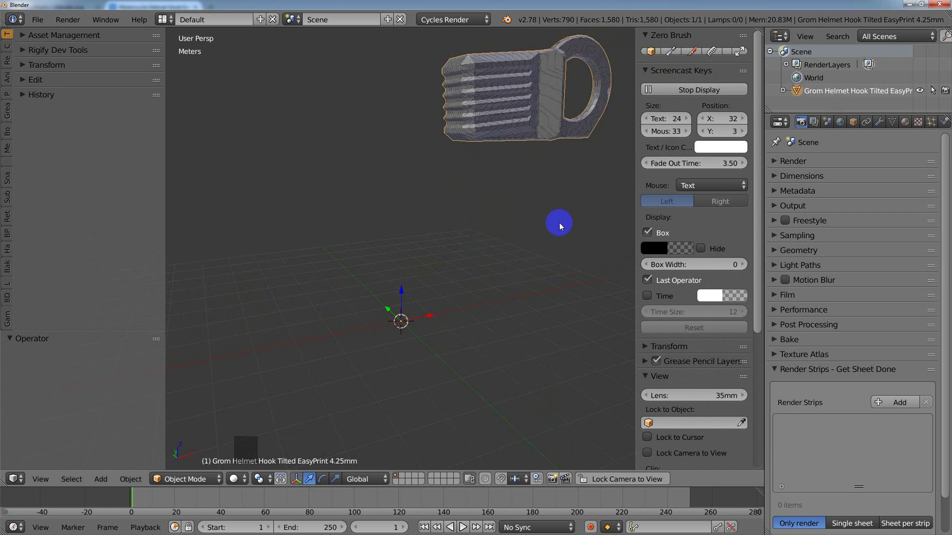
{"action": "scroll", "coordinate": [501, 233], "scroll_direction": "down", "scroll_amount": 2}
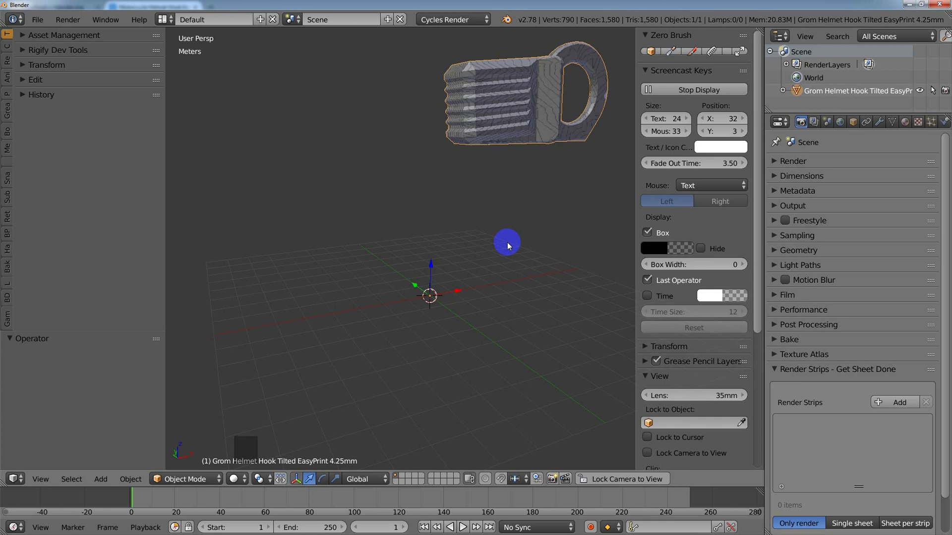
{"action": "left_click", "coordinate": [827, 122]}
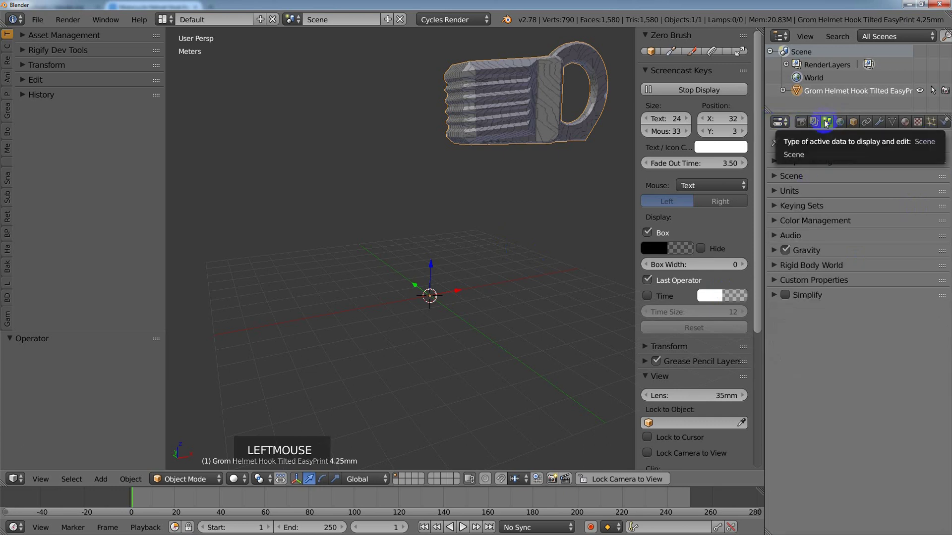
{"action": "left_click", "coordinate": [778, 190]}
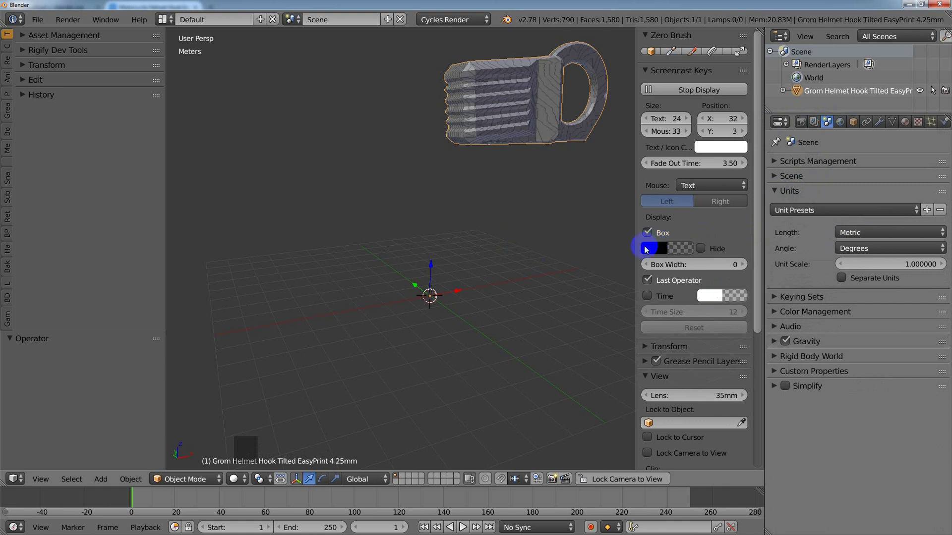
Change the 3D view area to User Preferences and filter the add-ons by "mea" to check MeasureIt
{"action": "left_click", "coordinate": [15, 479]}
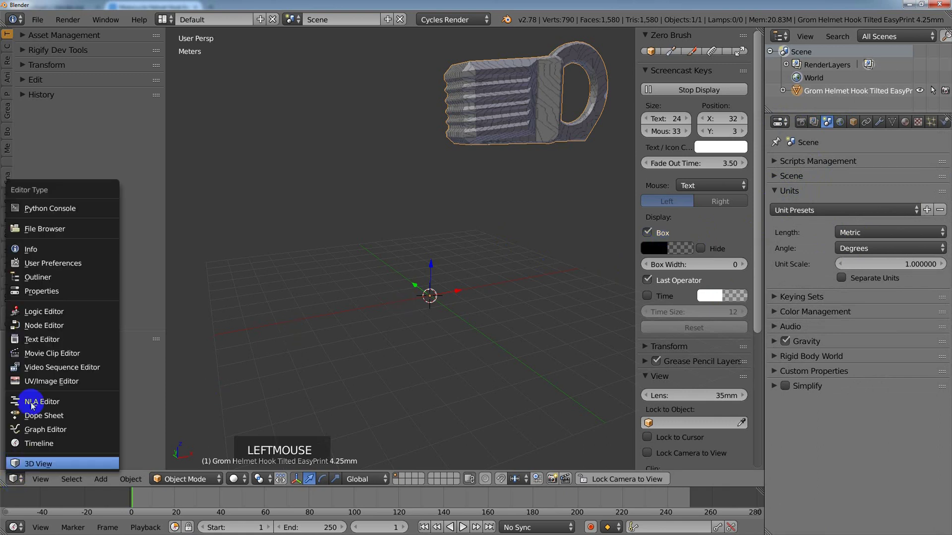
{"action": "left_click", "coordinate": [40, 263]}
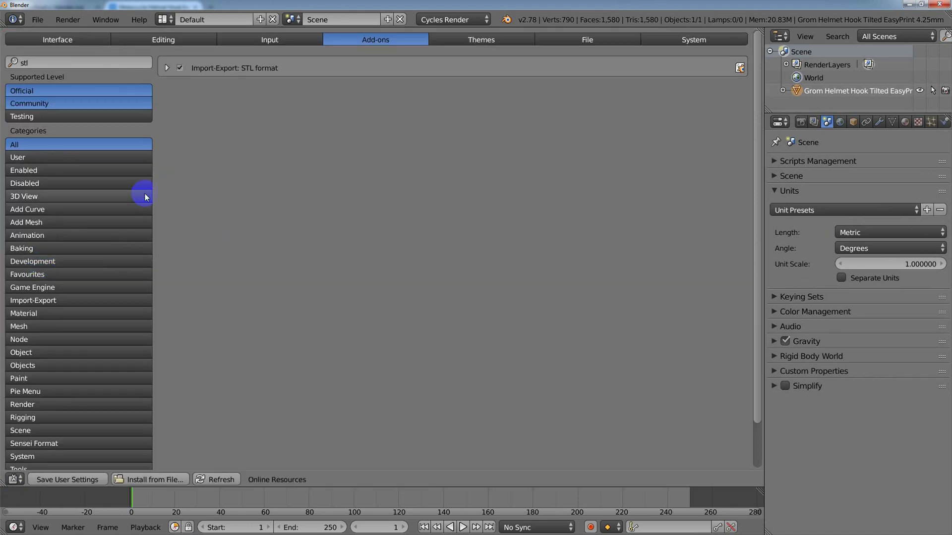
{"action": "left_click", "coordinate": [42, 64]}
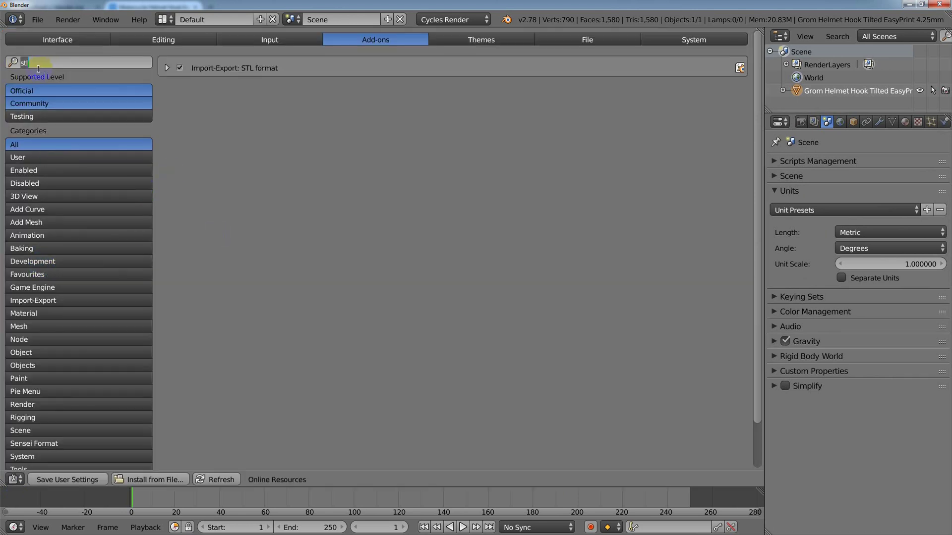
{"action": "key", "text": "BackSpace"}
{"action": "type", "text": "mea"}
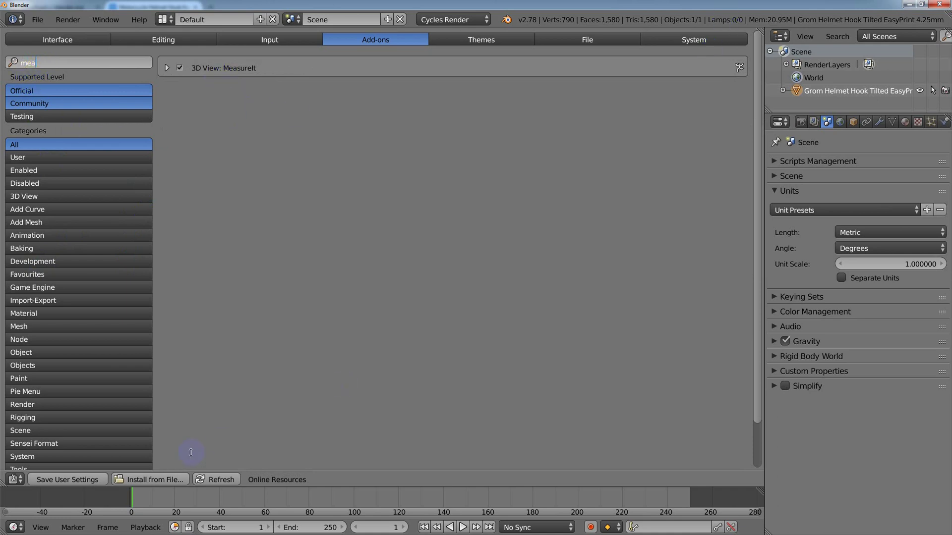
Return the area to the 3D View and expand the MeasureIt tools for adding measures
{"action": "left_click", "coordinate": [14, 479]}
{"action": "left_click", "coordinate": [20, 457]}
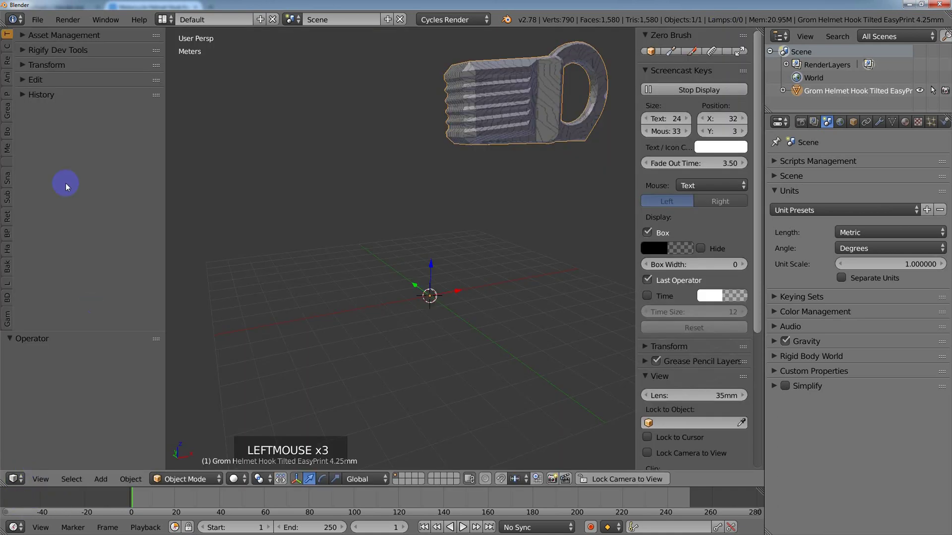
{"action": "left_click", "coordinate": [8, 148]}
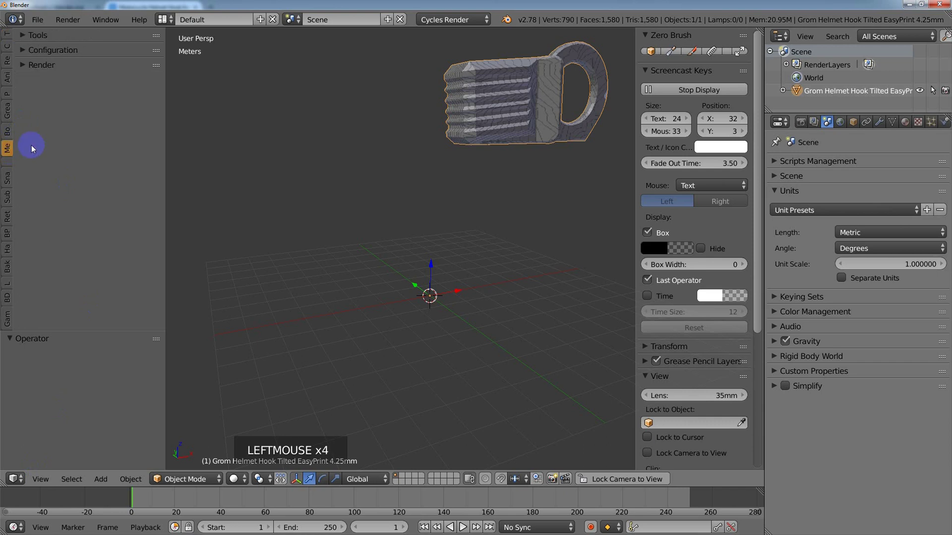
{"action": "left_click", "coordinate": [21, 35]}
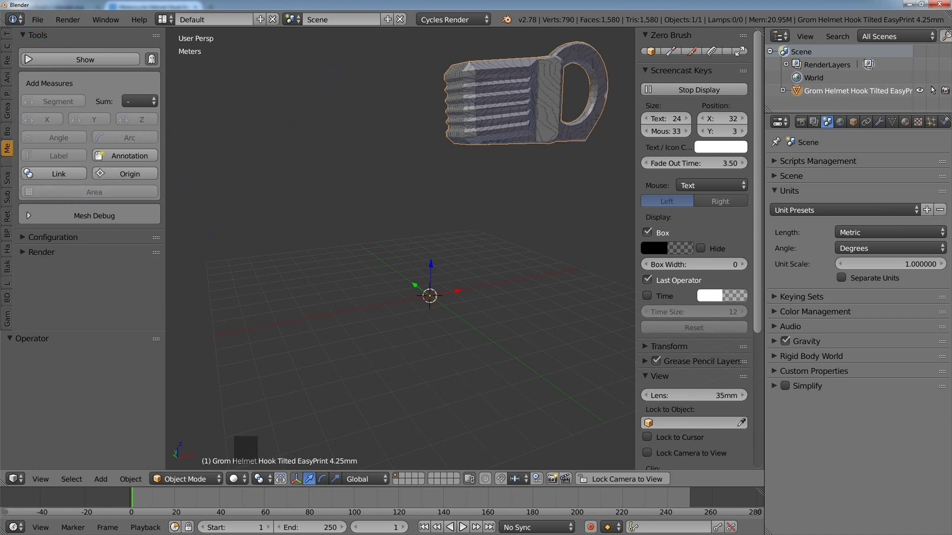
Reopen User Preferences in the 3D view area and filter the add-ons by "sna" to check Snap_Utilities
{"action": "left_click", "coordinate": [14, 479]}
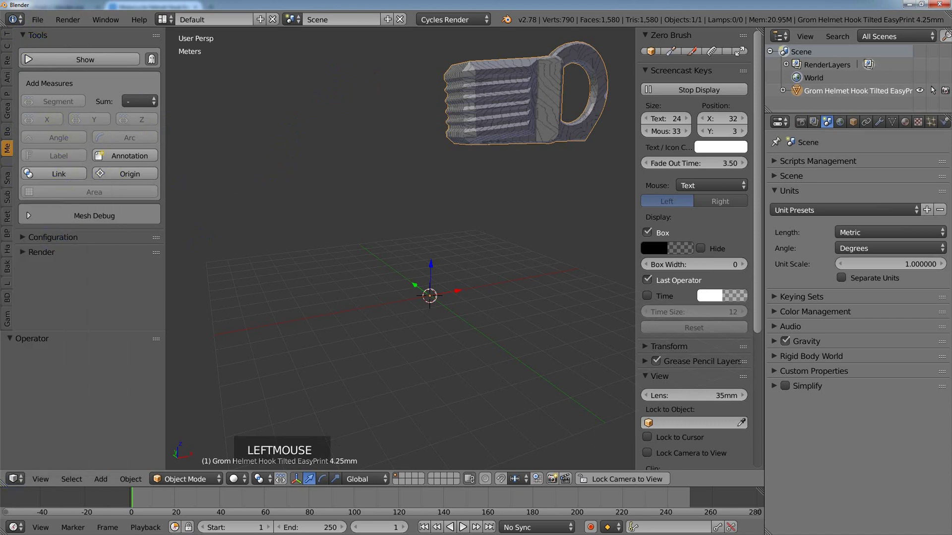
{"action": "left_click", "coordinate": [13, 479]}
{"action": "left_click", "coordinate": [50, 264]}
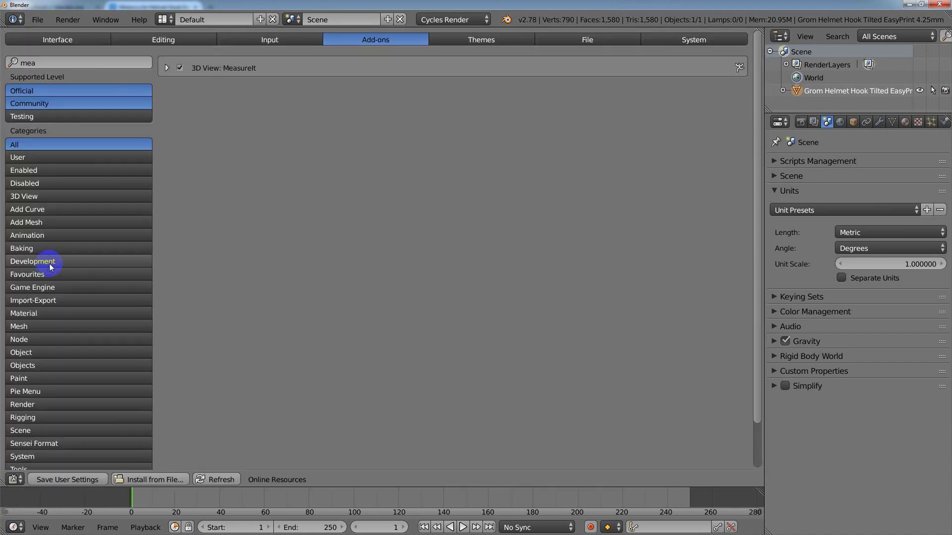
{"action": "left_click", "coordinate": [71, 58]}
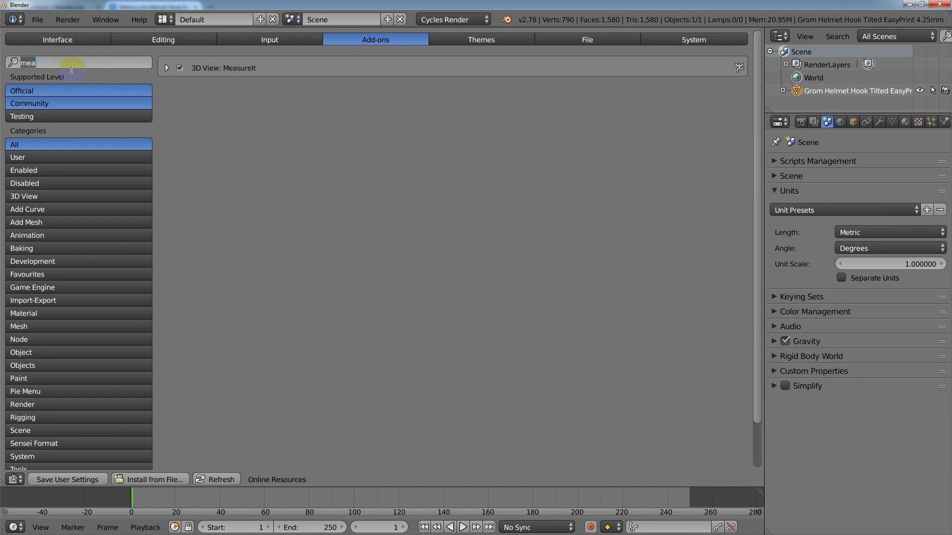
{"action": "type", "text": "snaq"}
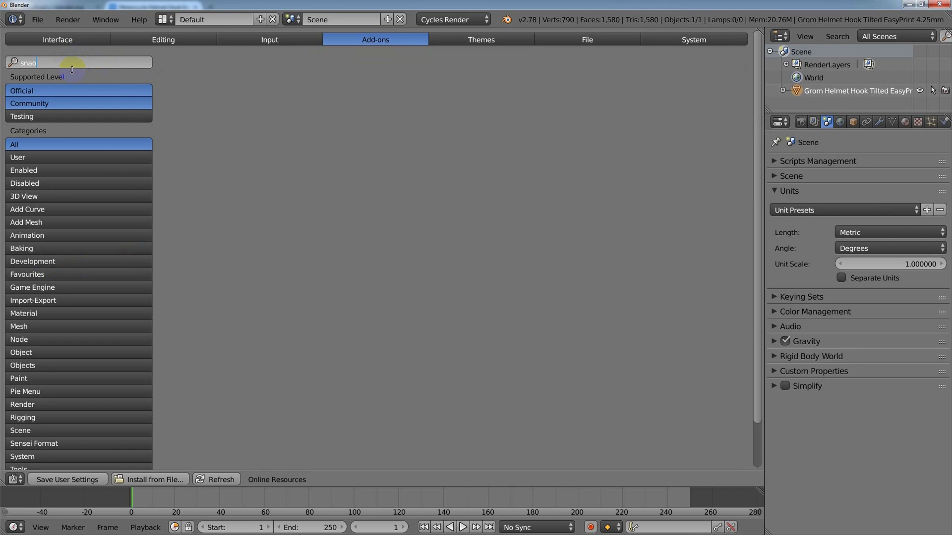
{"action": "key", "text": "BackSpace"}
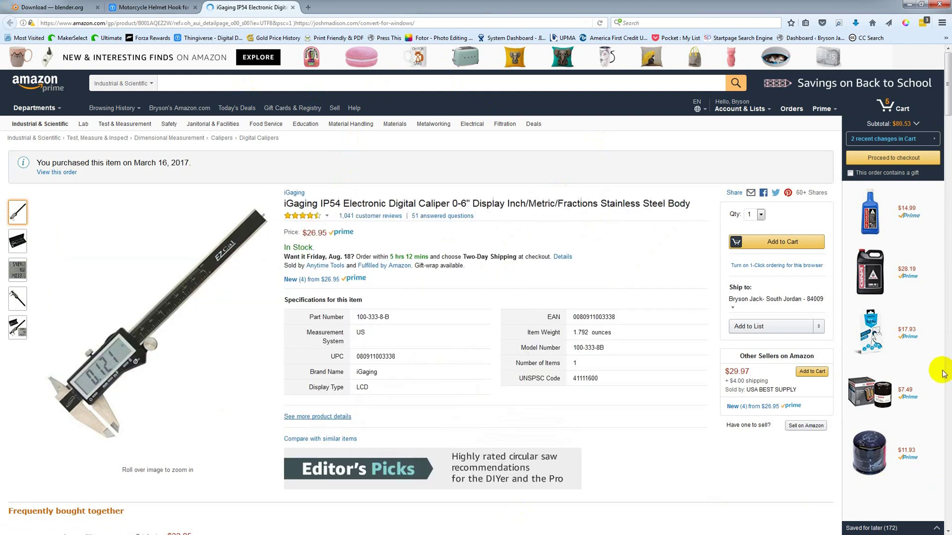
Switch from the digital caliper's Amazon page back to Blender and change the preferences area to the 3D View
{"action": "mouse_move", "coordinate": [882, 307]}
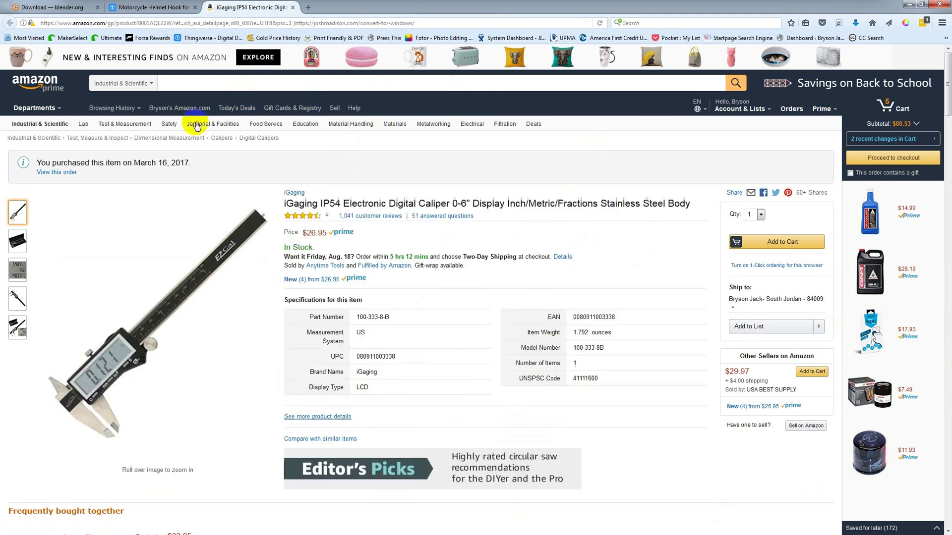
{"action": "key", "text": "alt+Tab"}
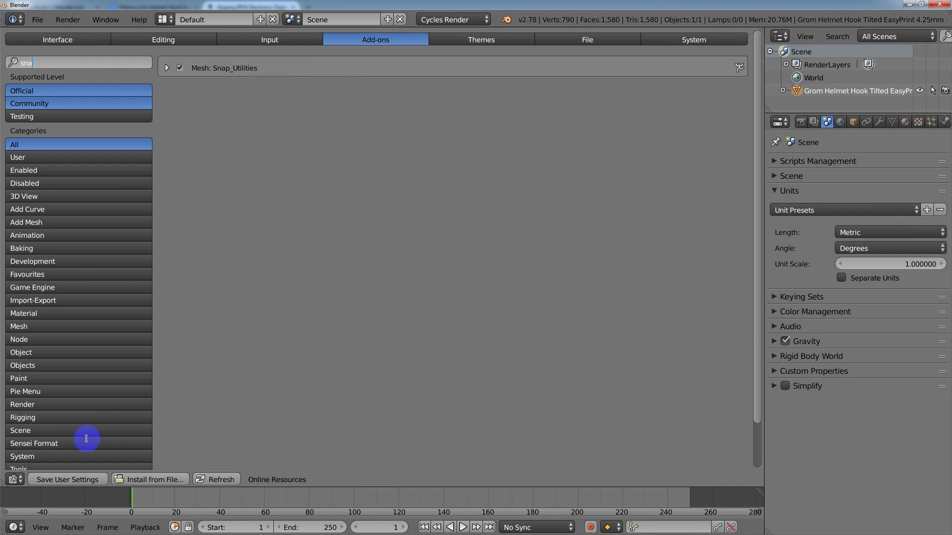
{"action": "left_click", "coordinate": [15, 479]}
{"action": "left_click", "coordinate": [15, 479]}
{"action": "left_click", "coordinate": [25, 468]}
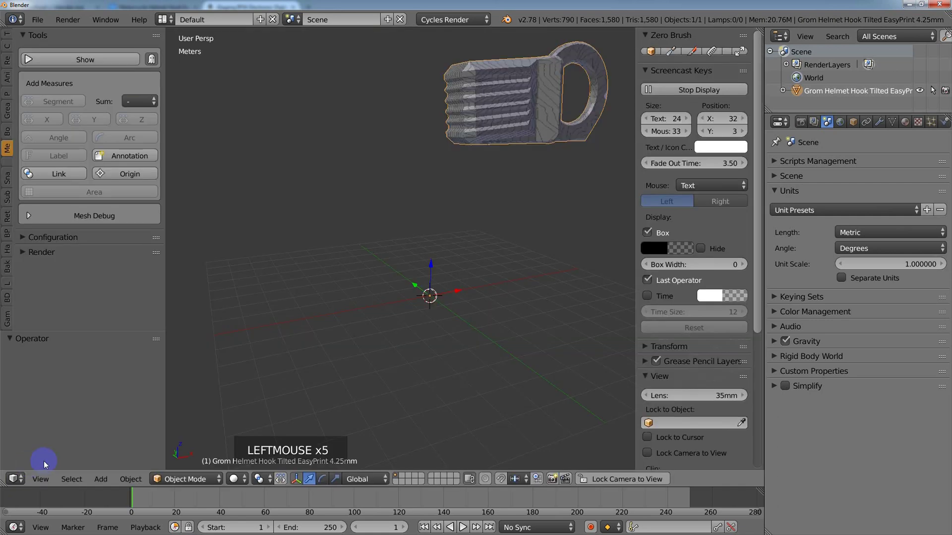
Start an STL export of the helmet hook and choose the Desktop as the destination folder
{"action": "middle_click_drag", "start_coordinate": [471, 119], "coordinate": [477, 123]}
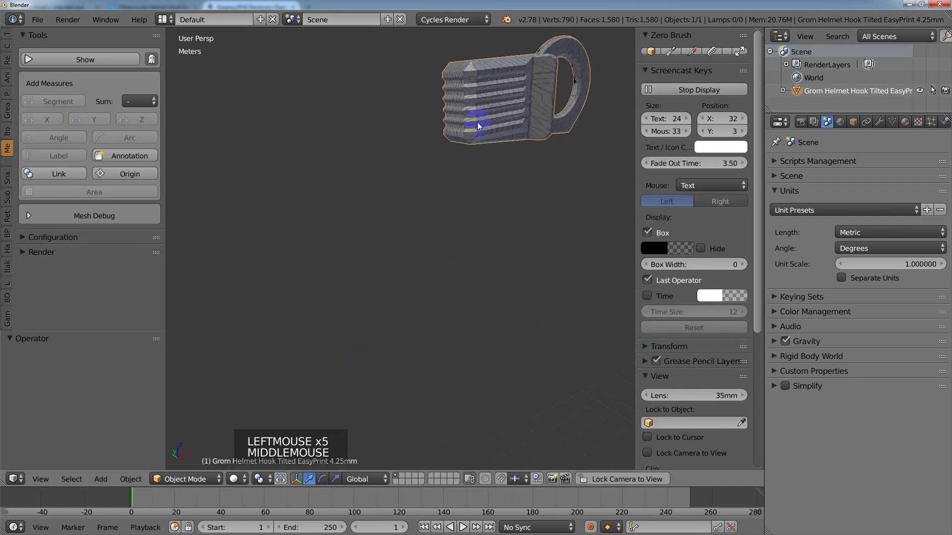
{"action": "left_click", "coordinate": [37, 20]}
{"action": "mouse_move", "coordinate": [73, 264]}
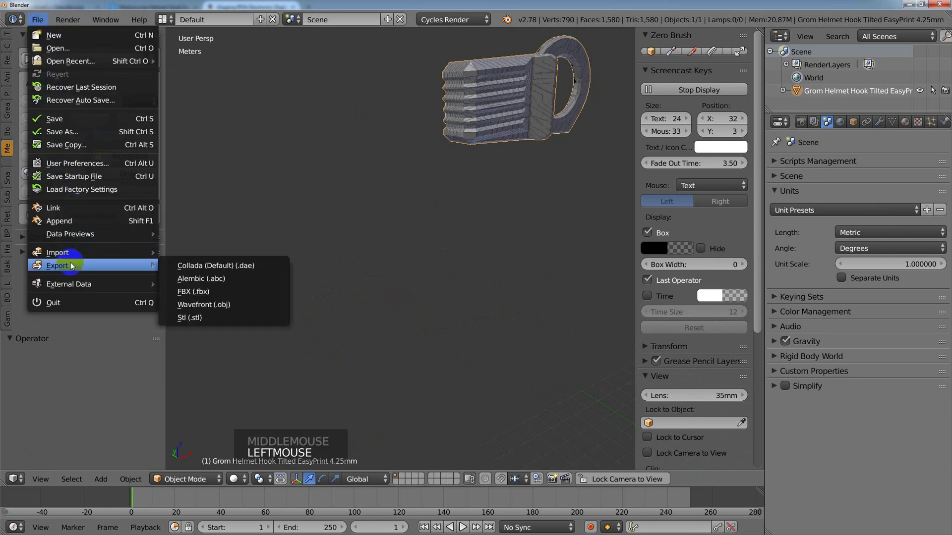
{"action": "left_click", "coordinate": [193, 319]}
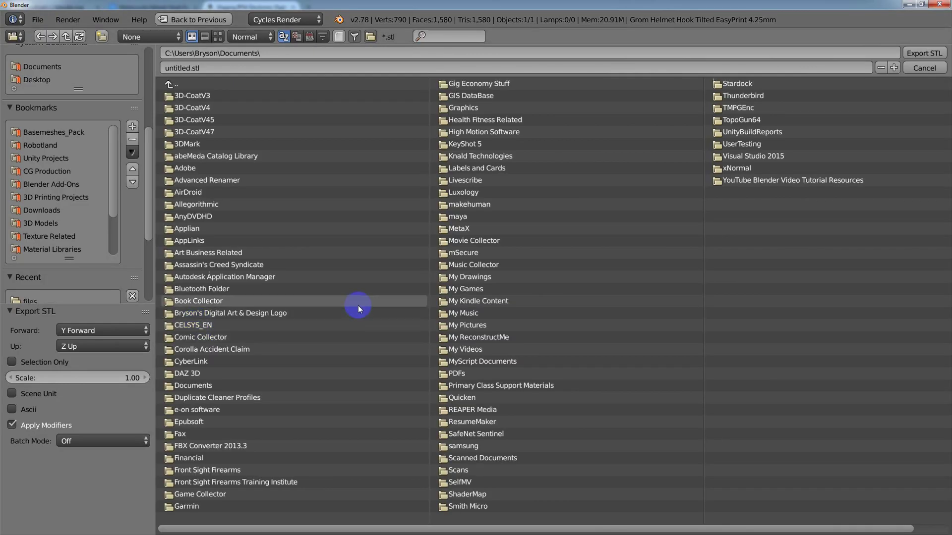
{"action": "left_click", "coordinate": [43, 79]}
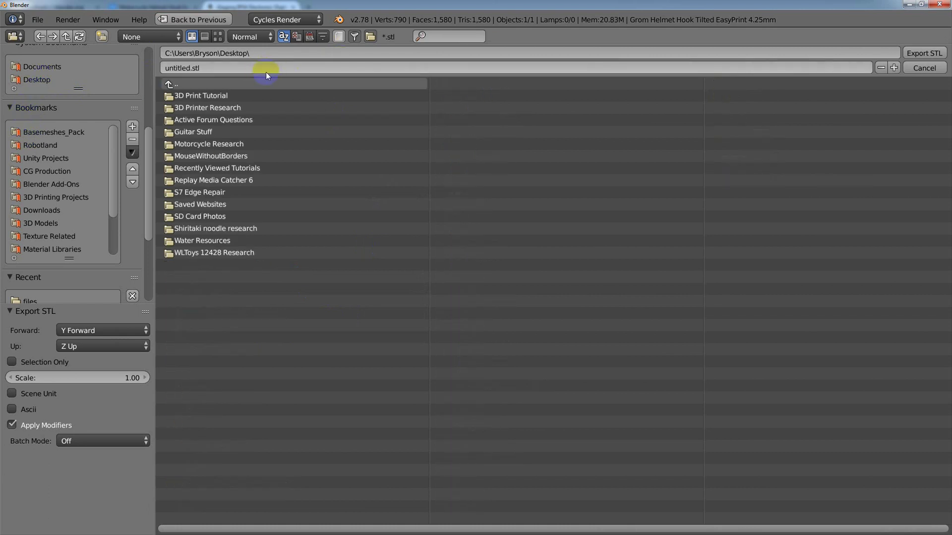
Restrict the STL export to the selection only and set its scale to 1000
{"action": "left_click", "coordinate": [12, 362]}
{"action": "left_click", "coordinate": [80, 377]}
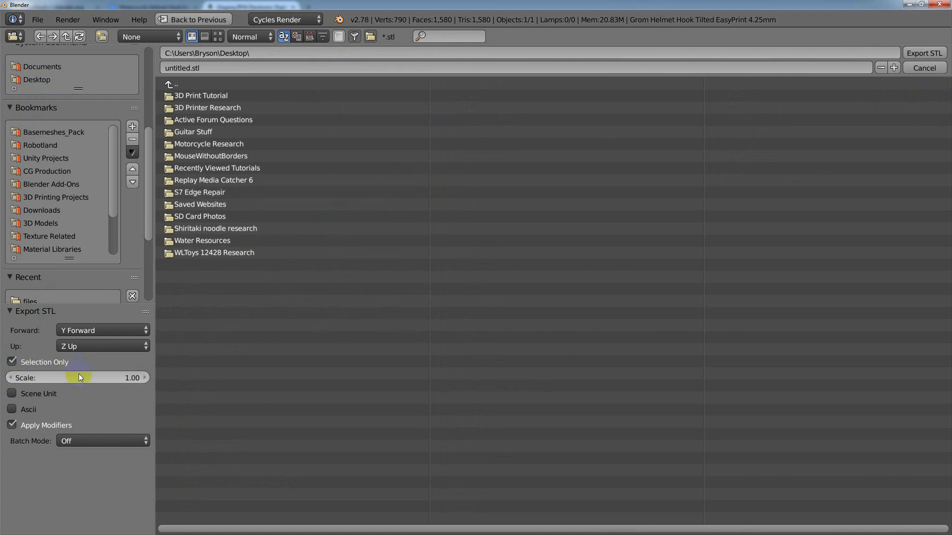
{"action": "type", "text": "1000"}
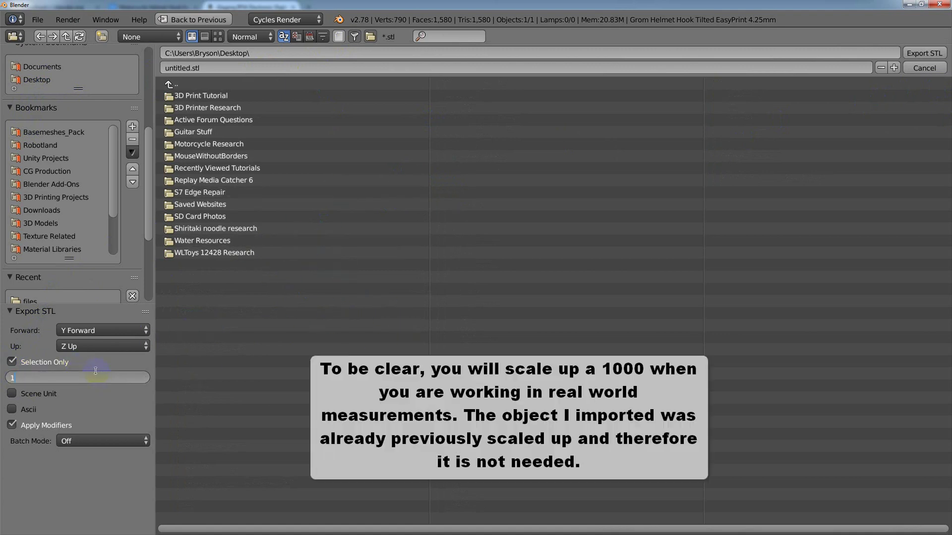